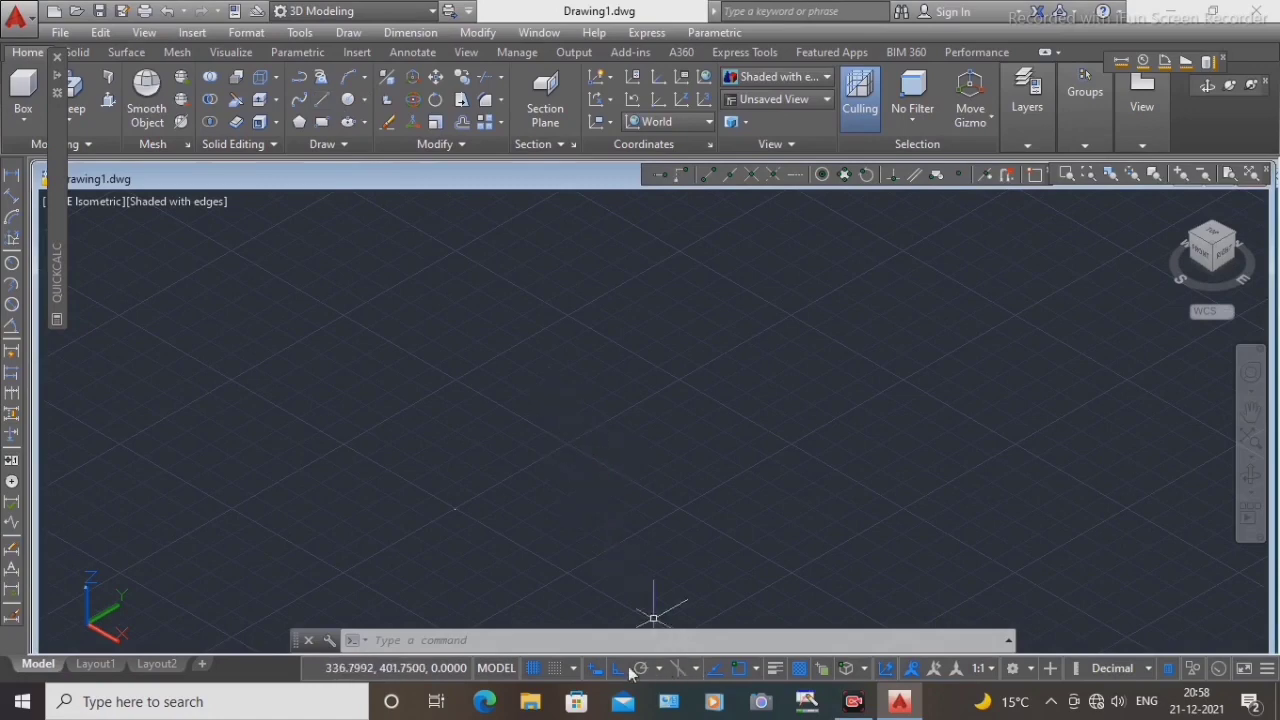
# Step: Draw a single 100-unit straight line with Ortho on
pyautogui.click(566, 447)
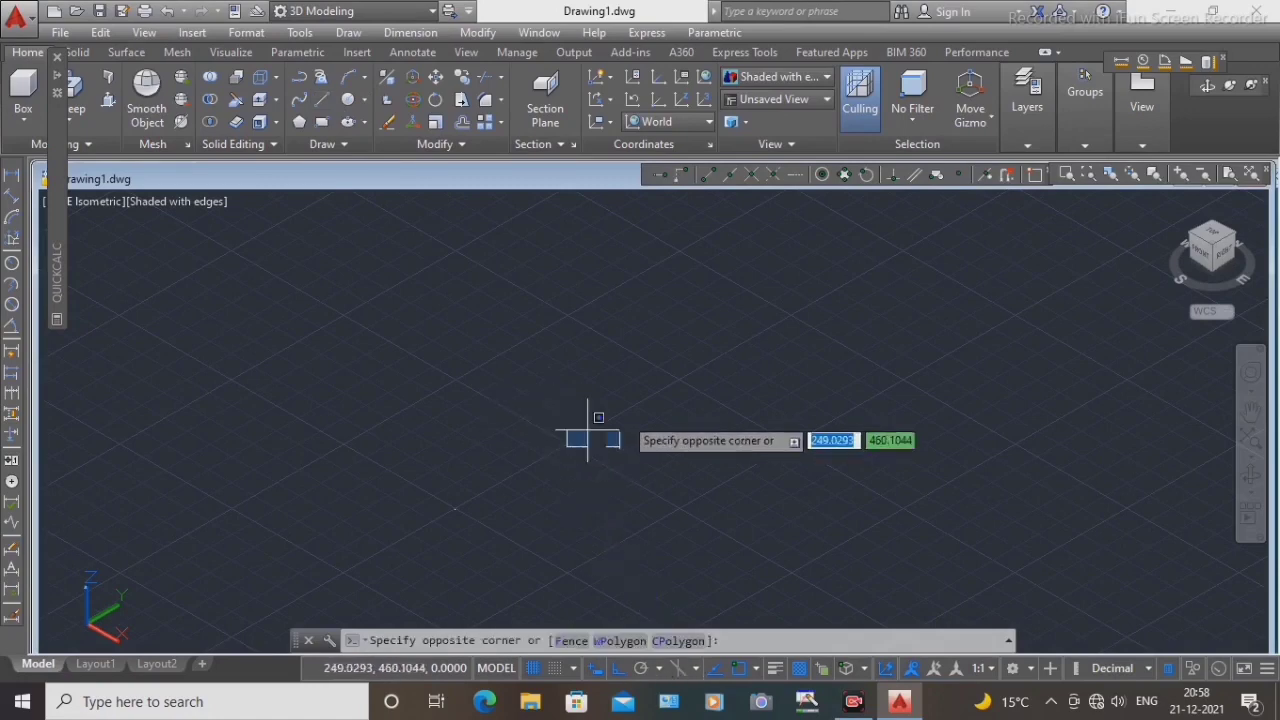
pyautogui.click(712, 368)
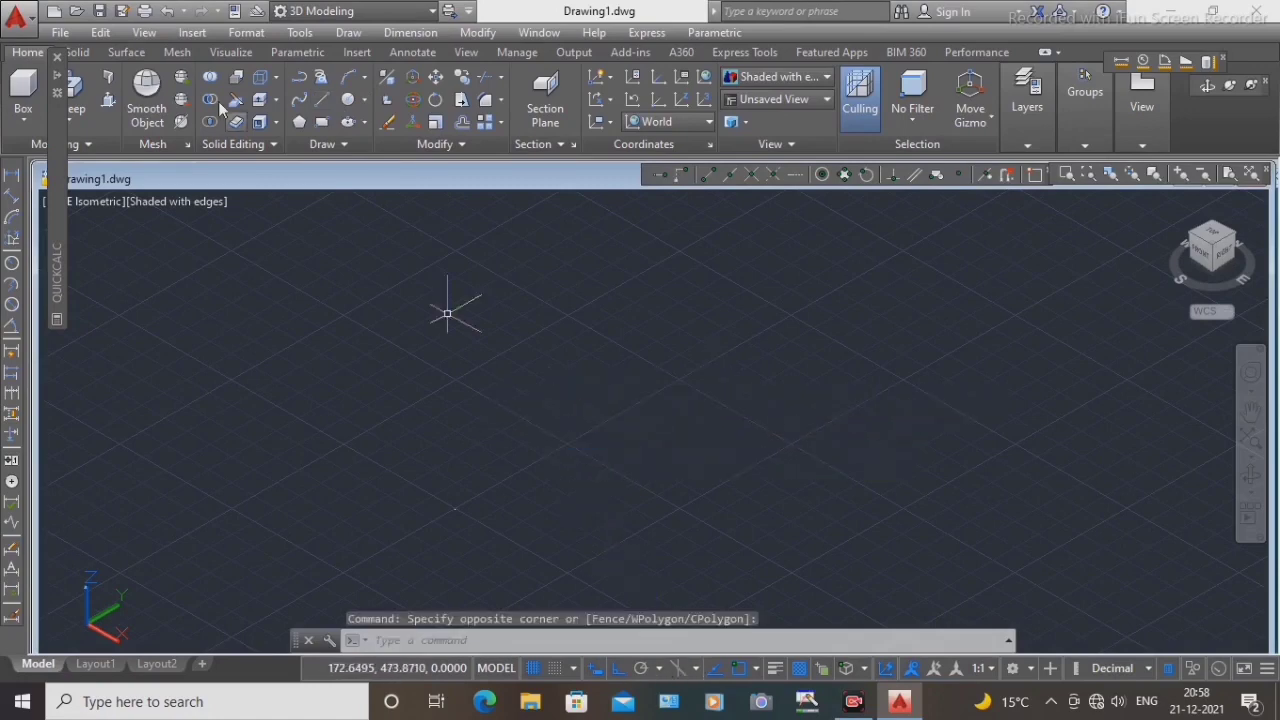
pyautogui.click(323, 99)
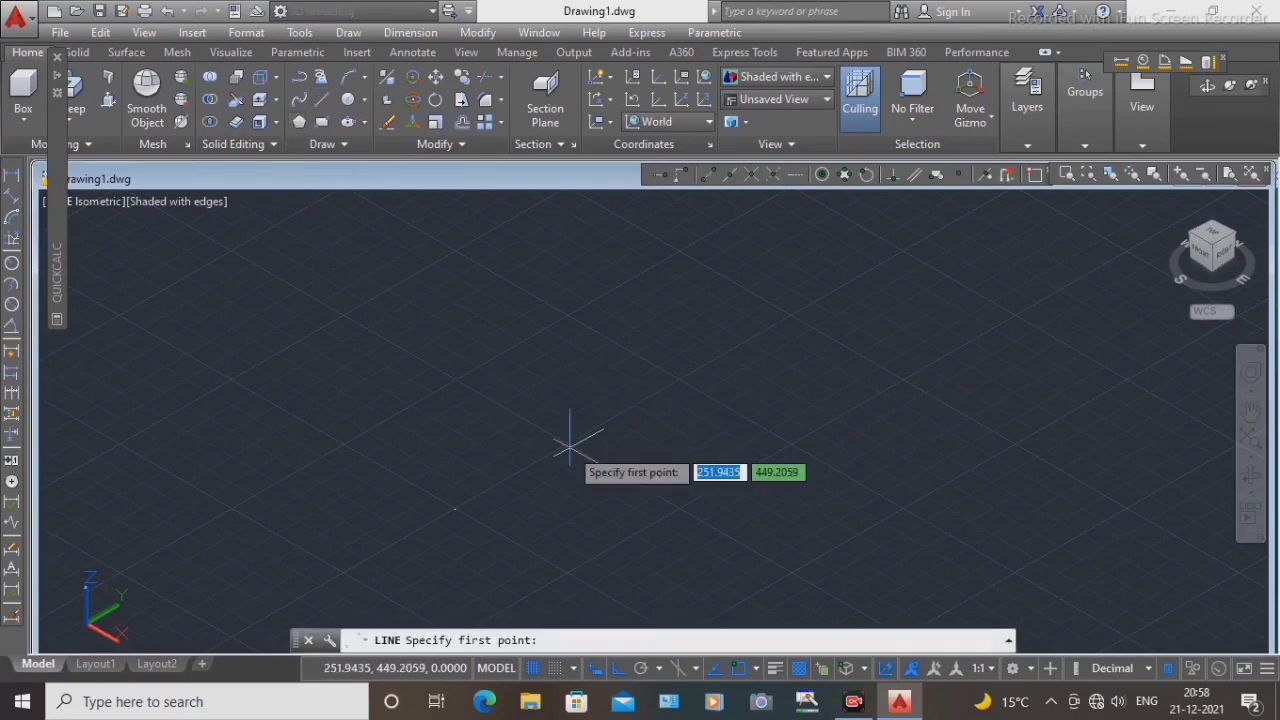
pyautogui.click(570, 447)
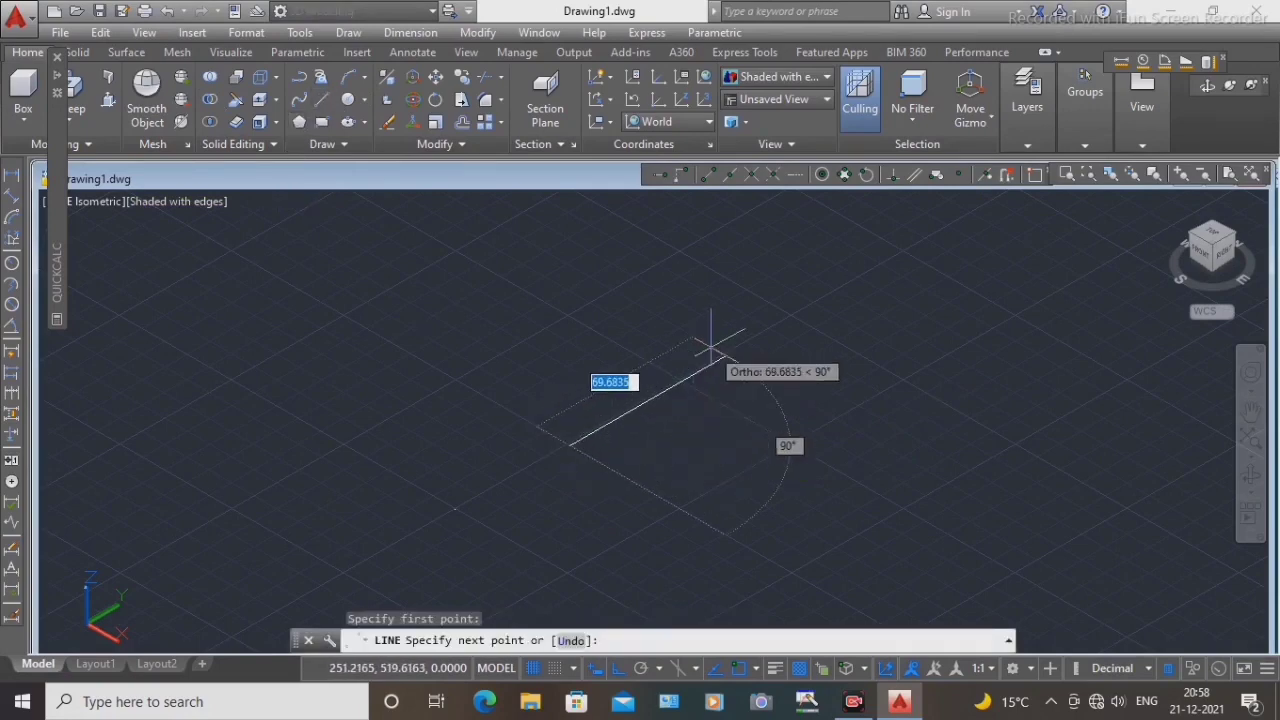
pyautogui.write('100')
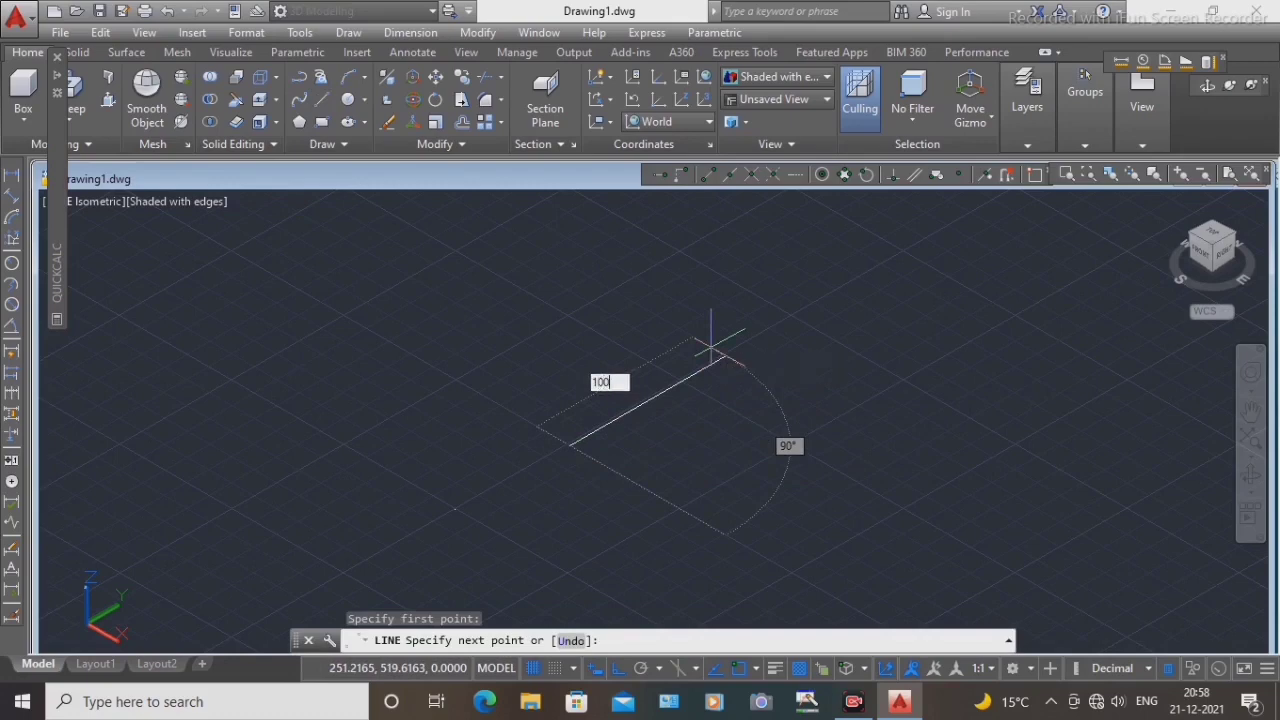
pyautogui.press('Return')
pyautogui.rightClick(712, 355)
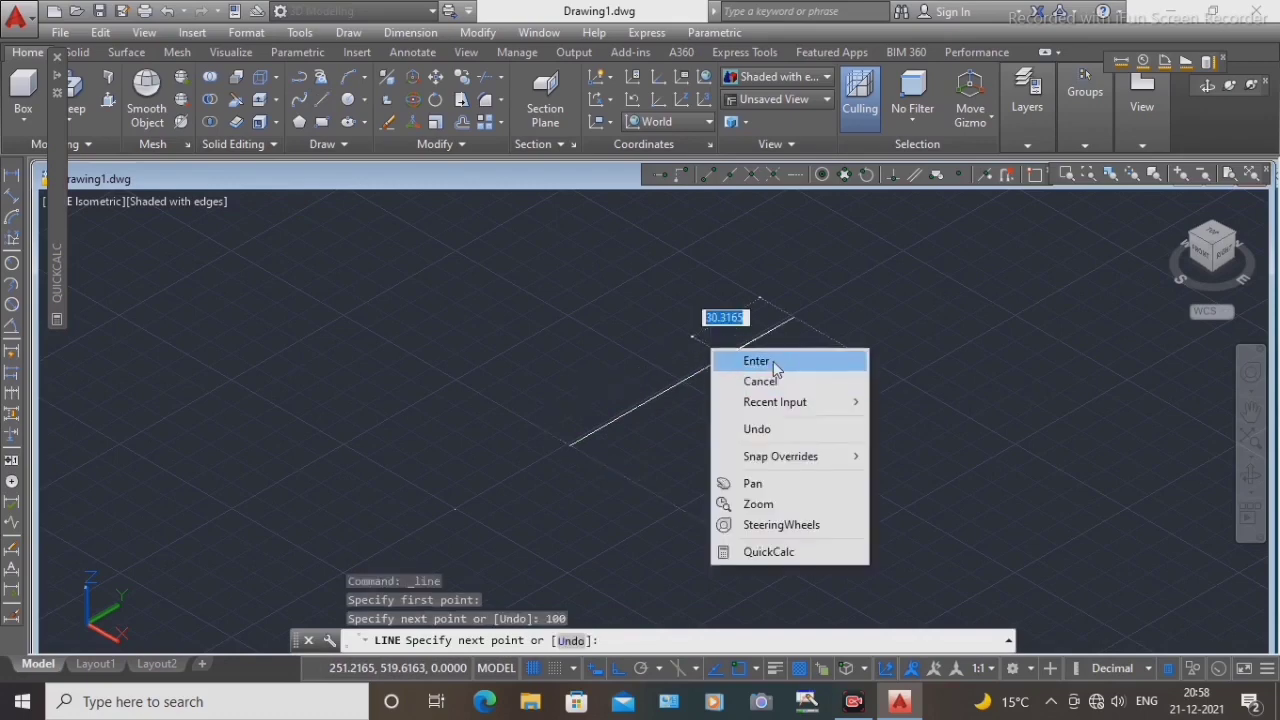
pyautogui.click(757, 360)
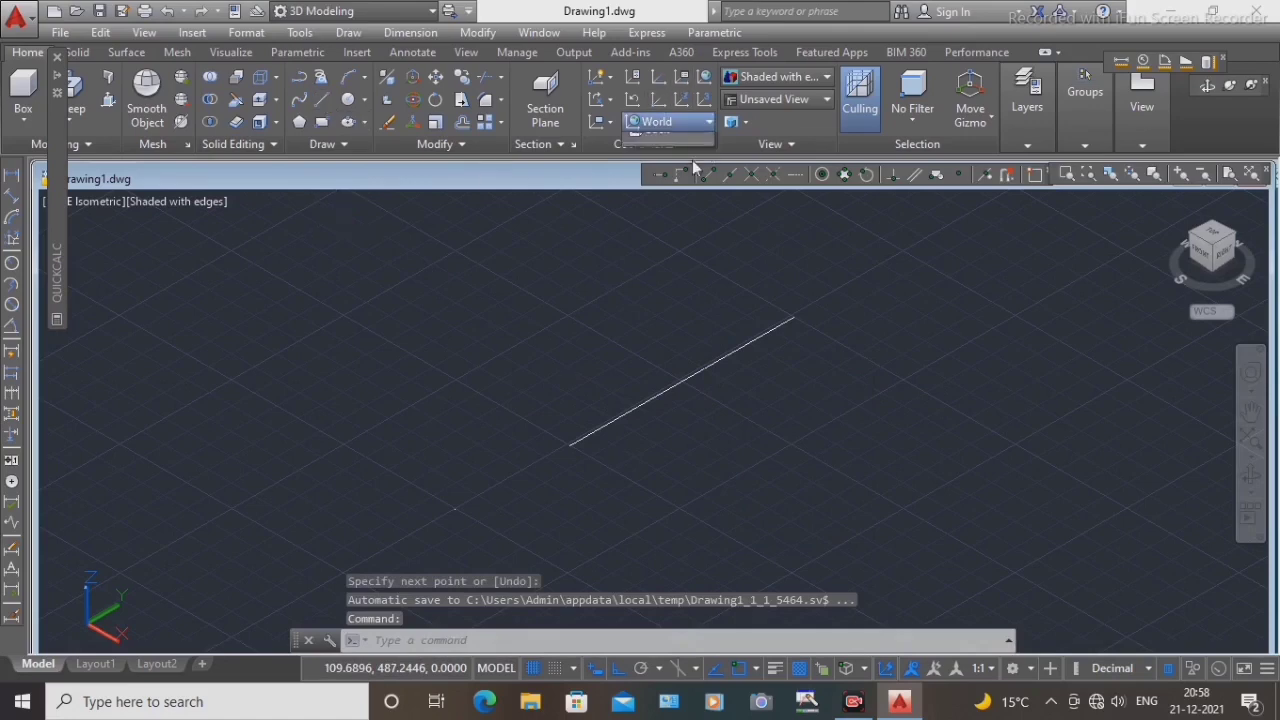
# Step: Draw a 60-unit vertical line from the base line's midpoint in Right UCS, then restore World UCS
pyautogui.click(709, 121)
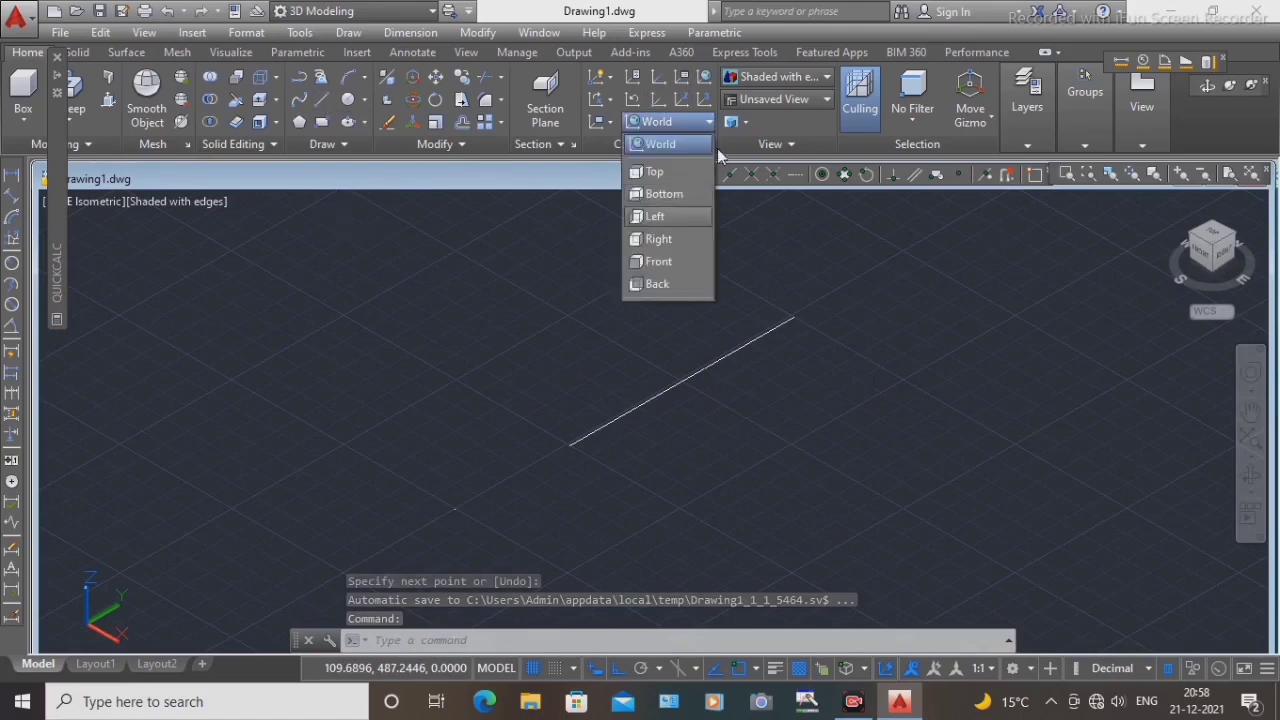
pyautogui.click(682, 239)
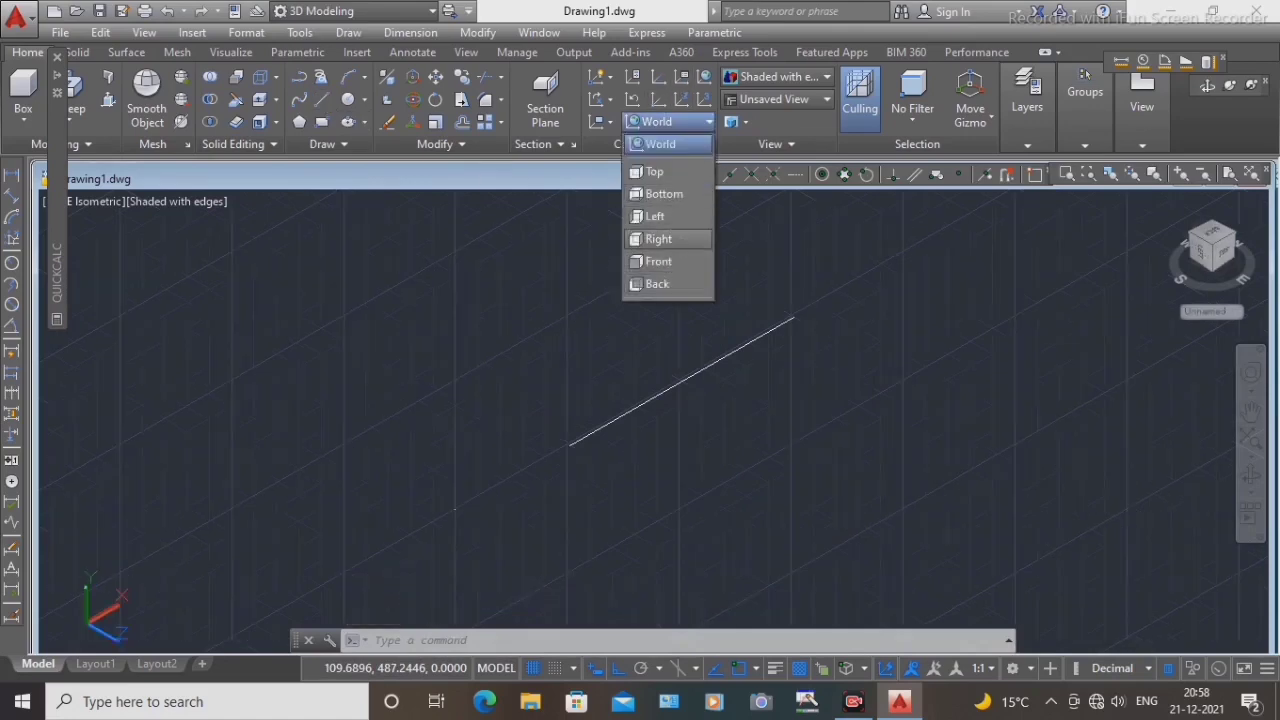
pyautogui.click(321, 100)
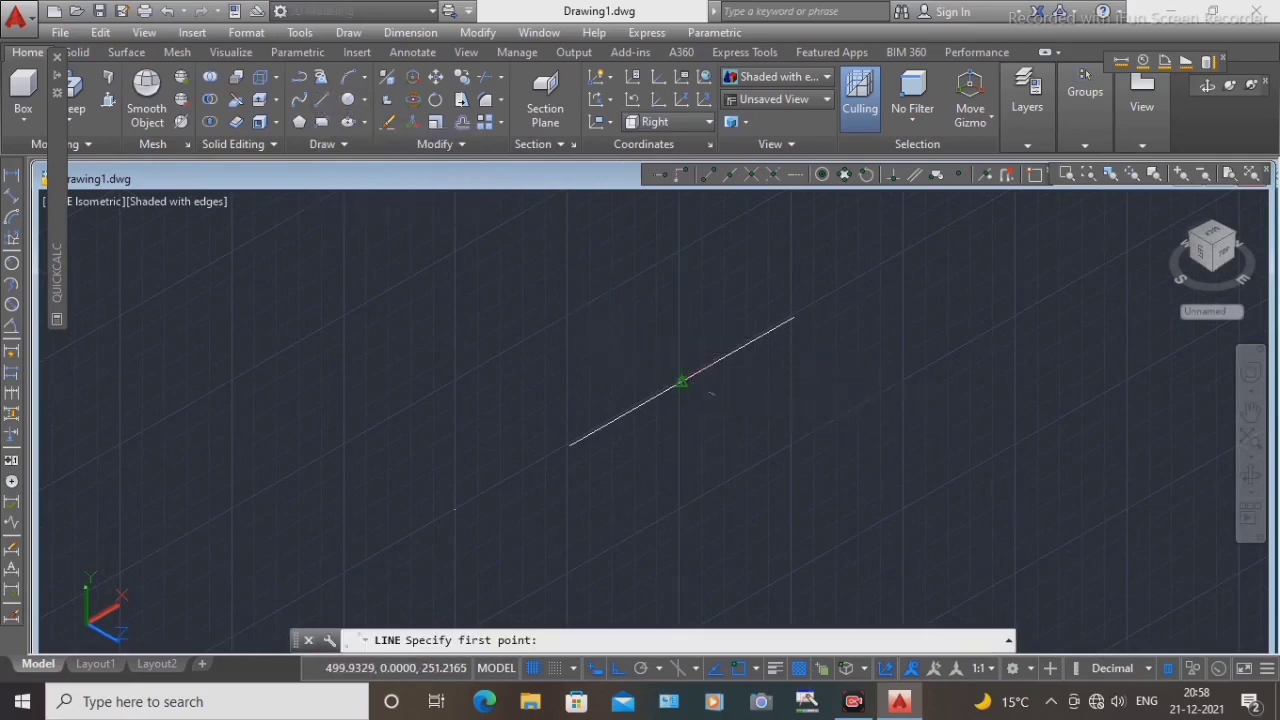
pyautogui.click(681, 381)
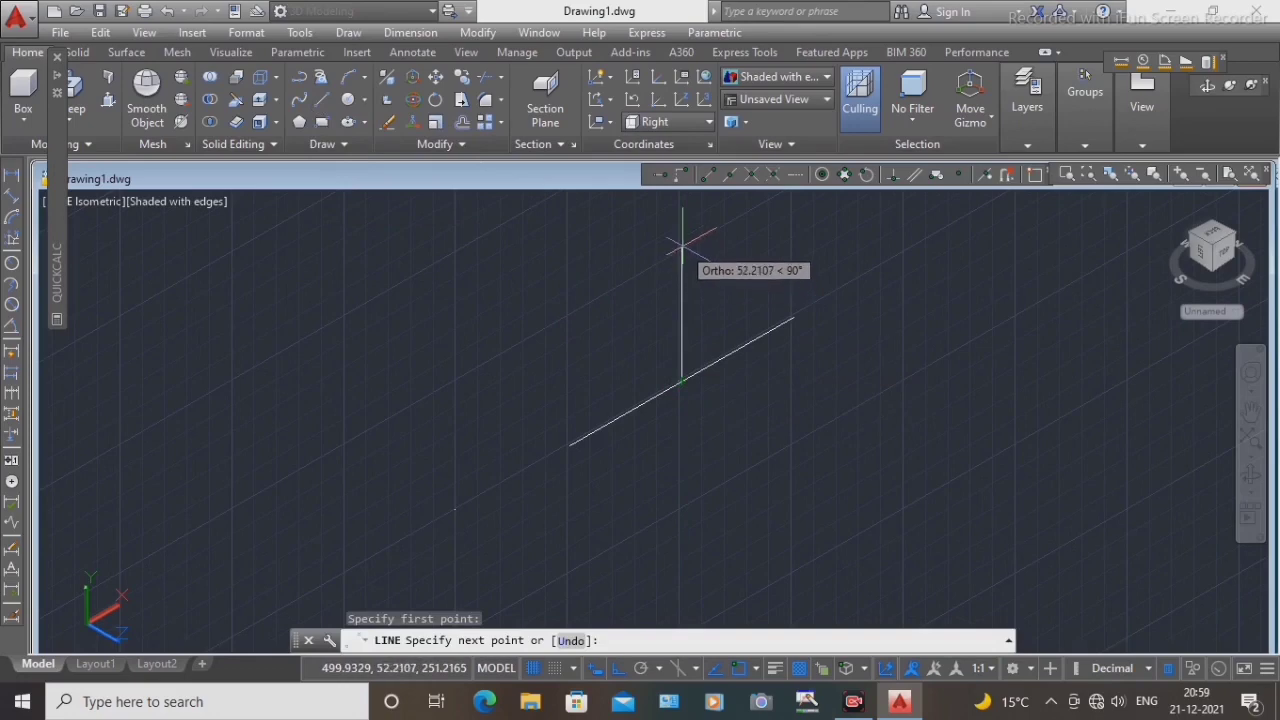
pyautogui.write('60')
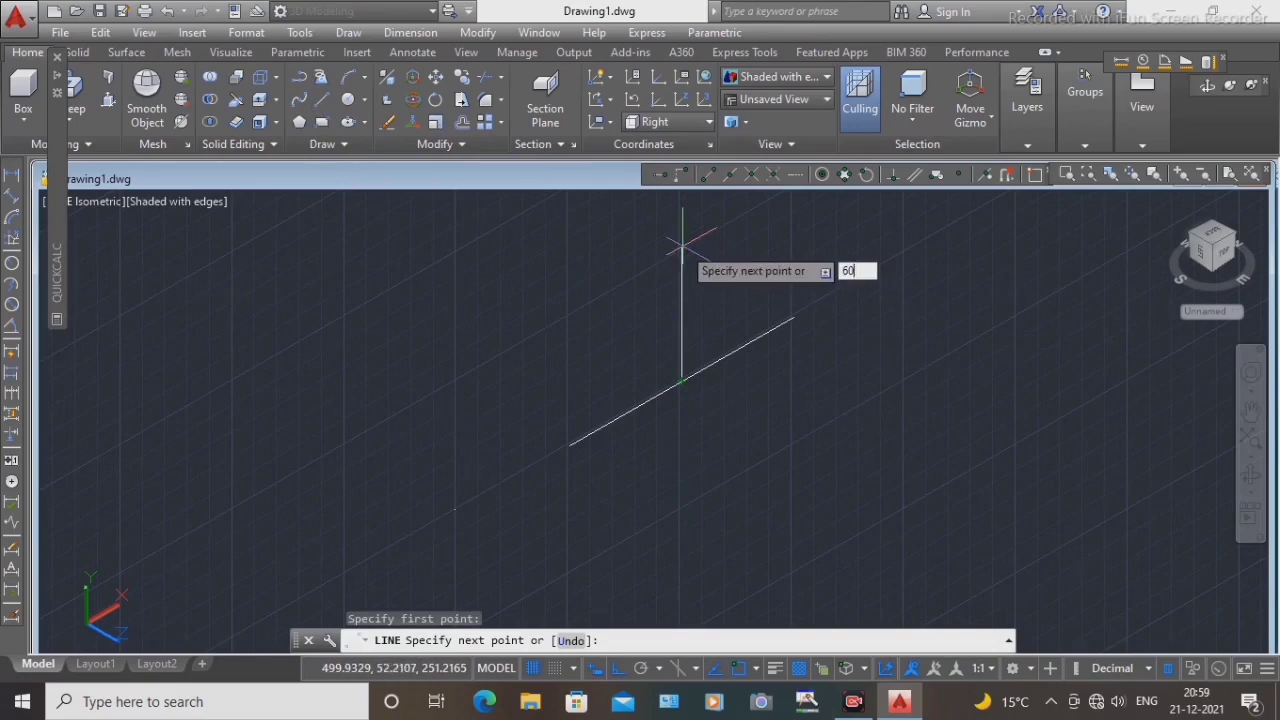
pyautogui.press('Return')
pyautogui.rightClick(686, 246)
pyautogui.click(763, 260)
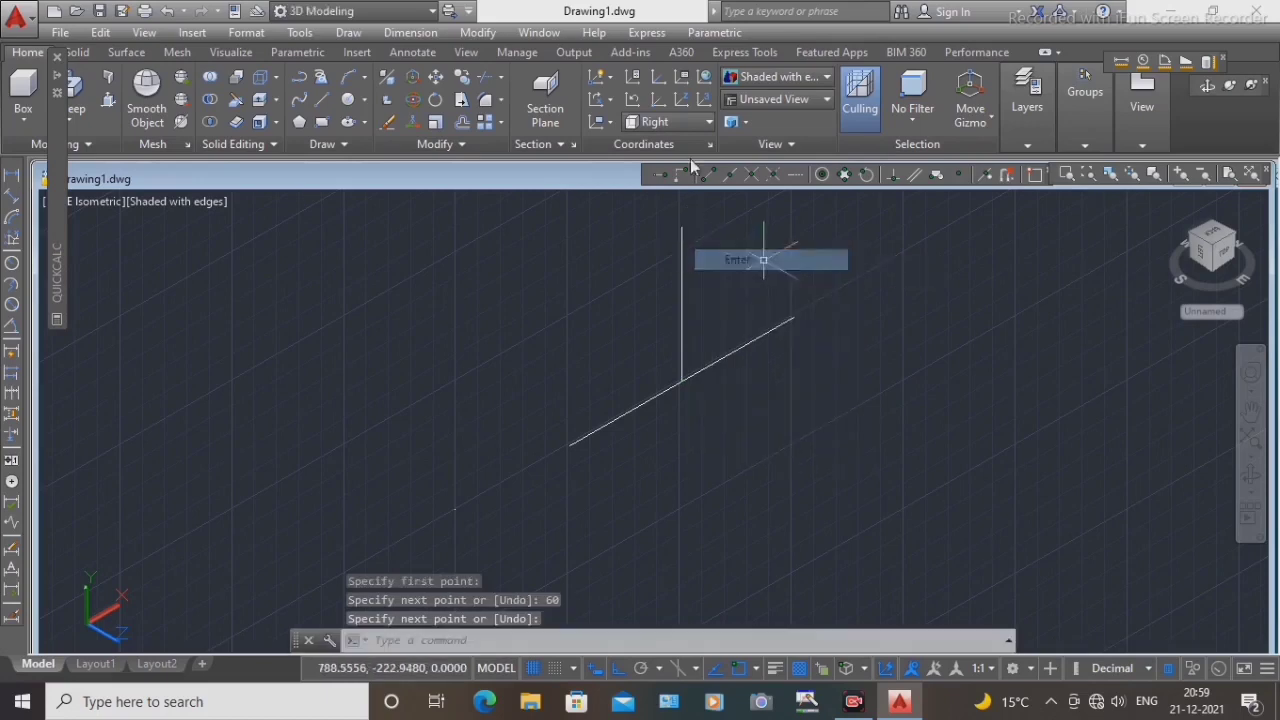
pyautogui.click(692, 122)
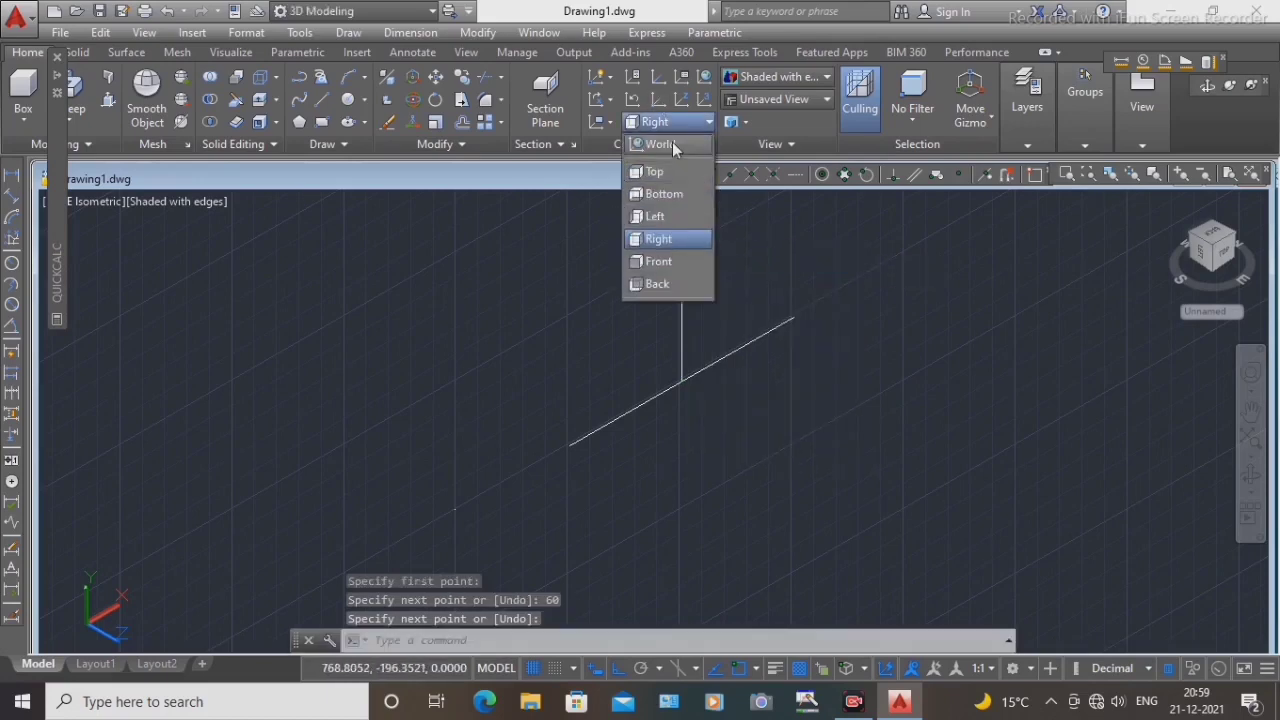
pyautogui.click(672, 145)
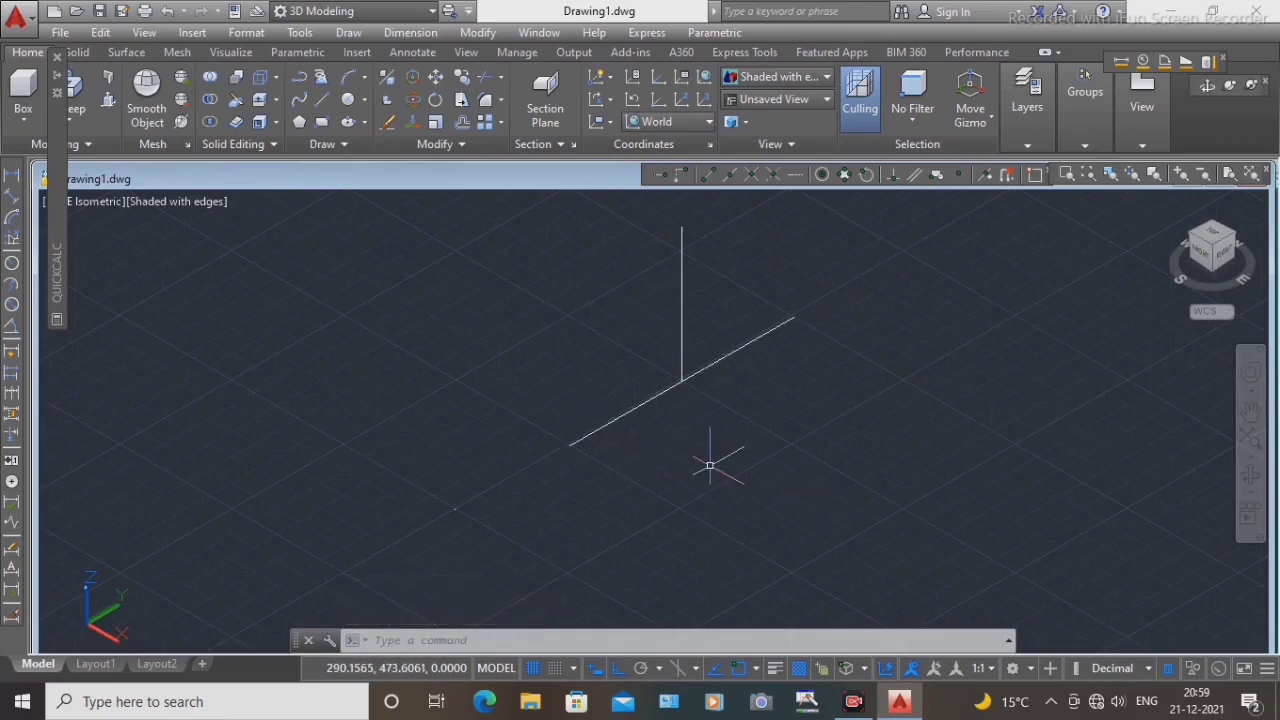
# Step: Draw two circles of radius 6 to the right of the T-shaped lines
pyautogui.moveTo(757, 434); pyautogui.dragTo(757, 480, button='middle')
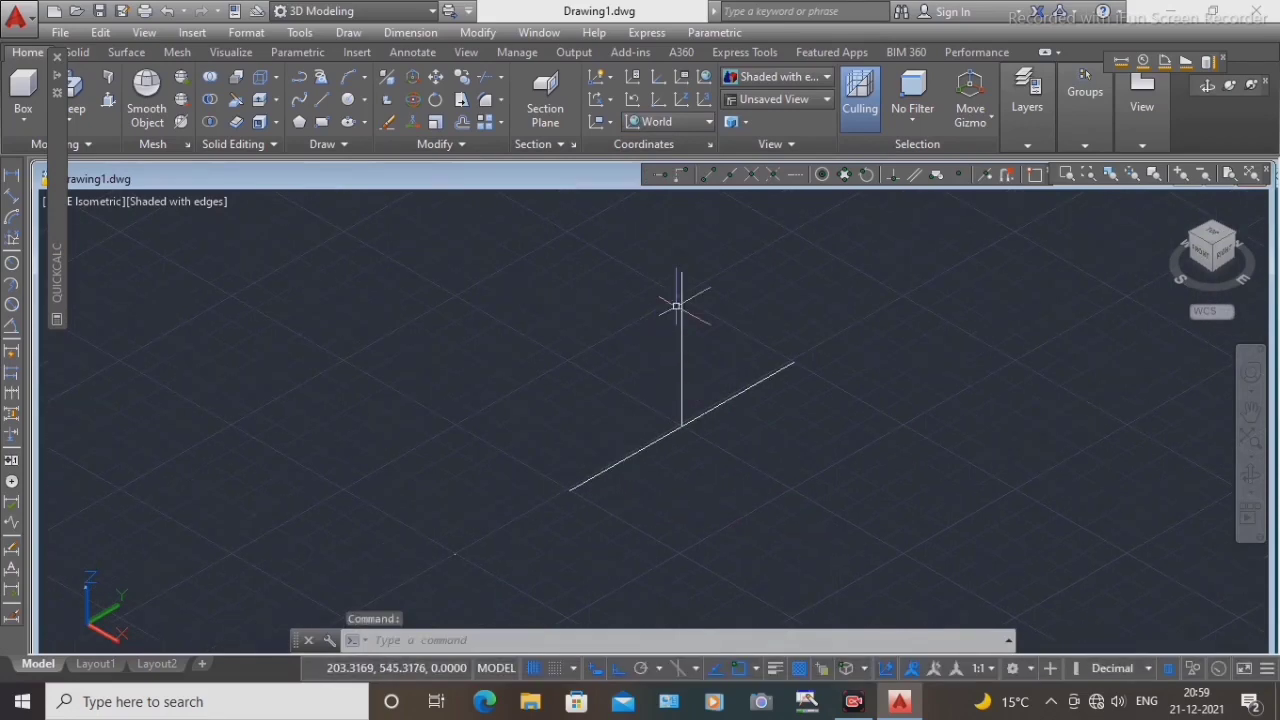
pyautogui.click(360, 101)
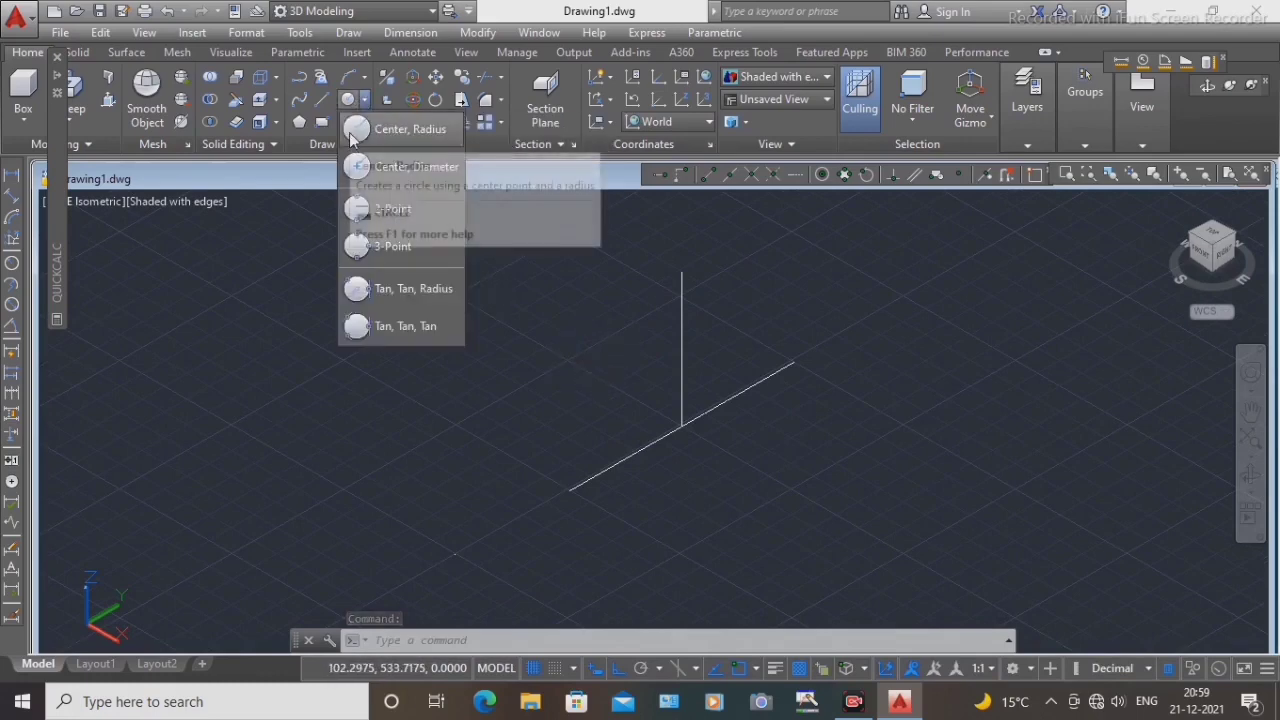
pyautogui.click(358, 130)
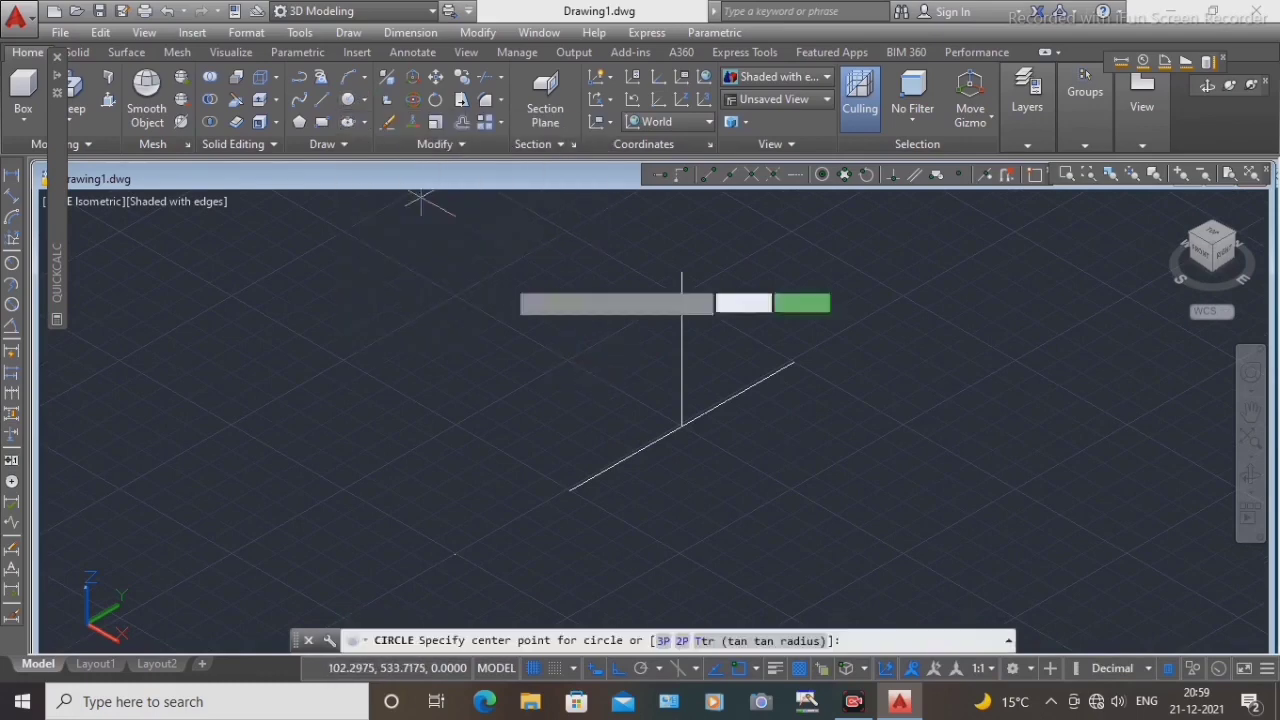
pyautogui.click(905, 344)
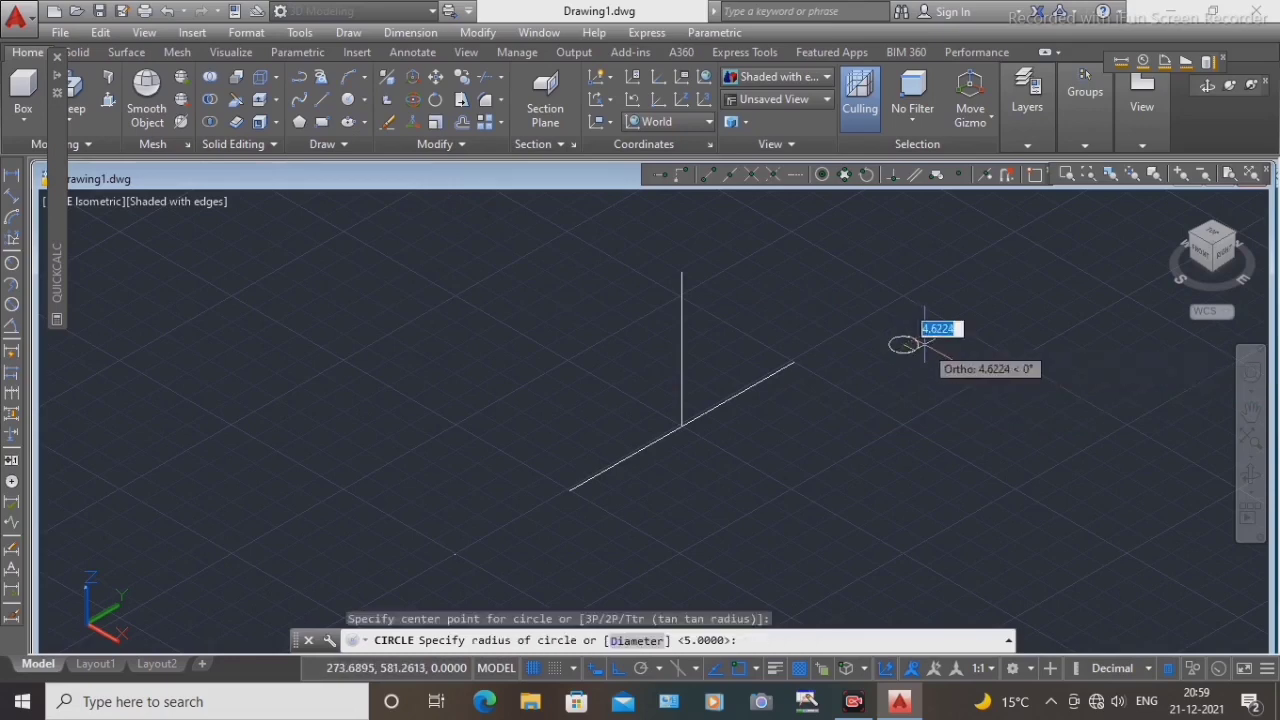
pyautogui.write('6')
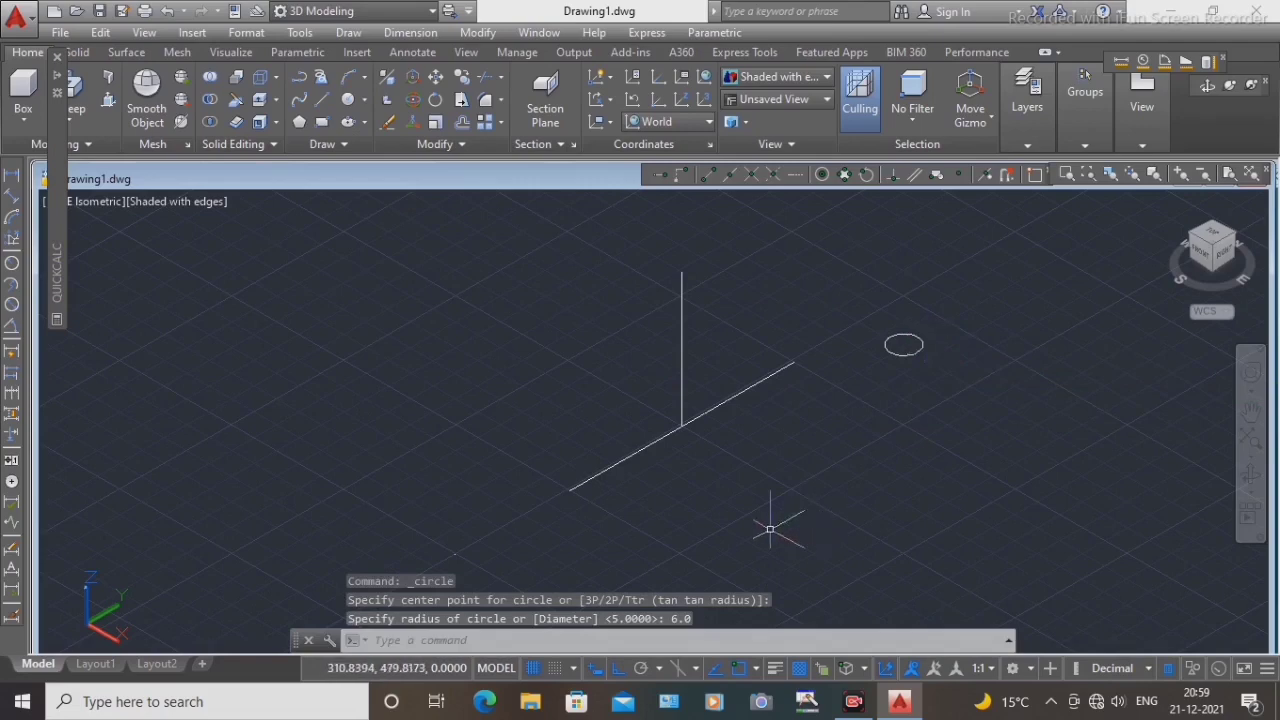
pyautogui.press('Return')
pyautogui.click(980, 404)
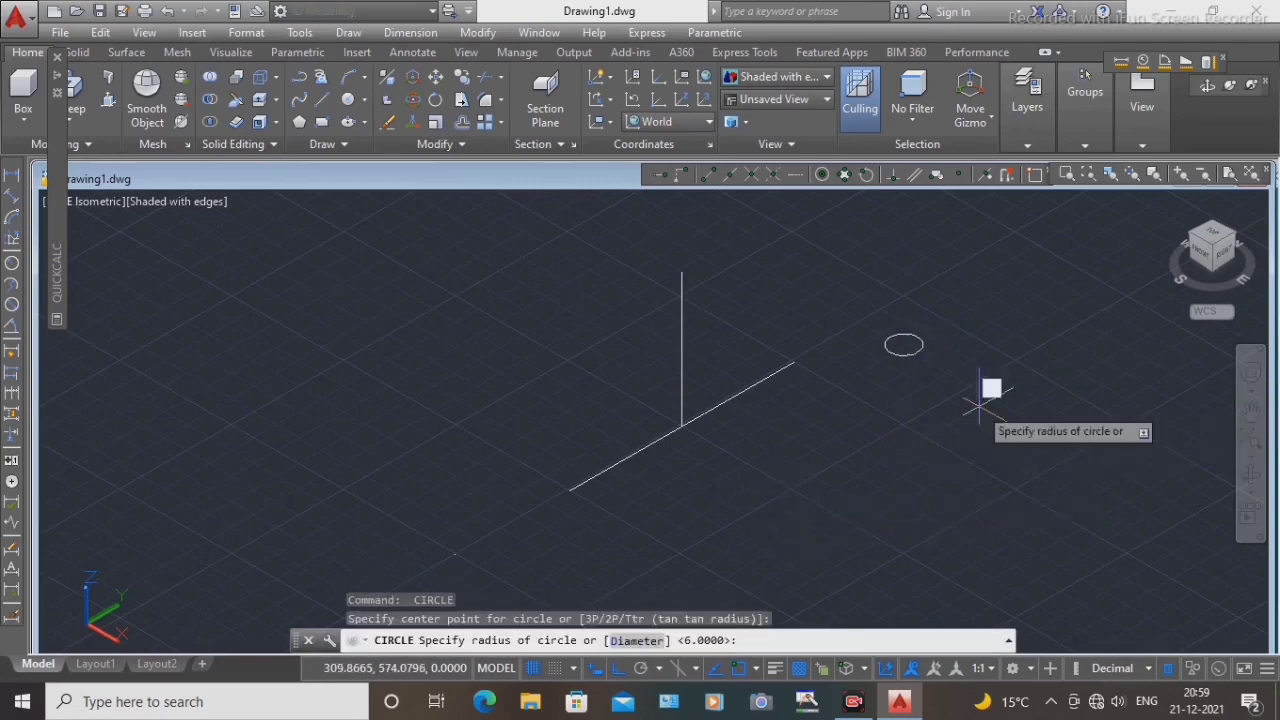
pyautogui.write('6')
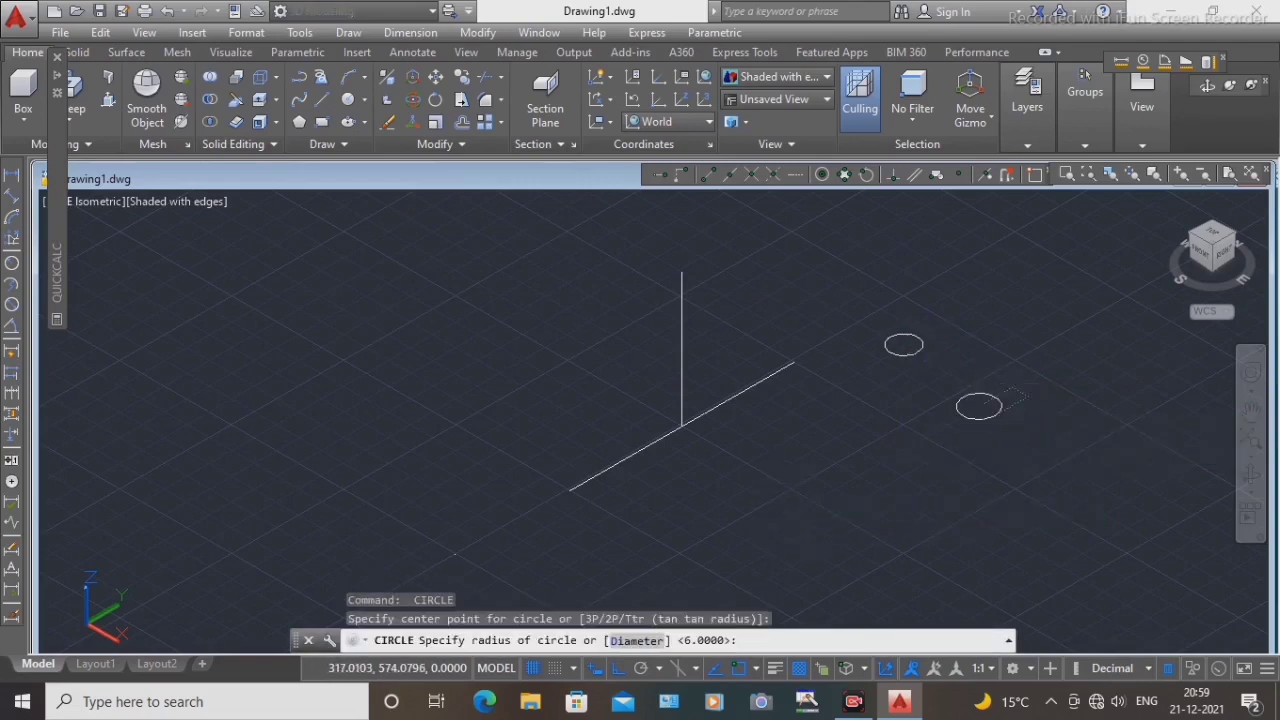
pyautogui.press('Return')
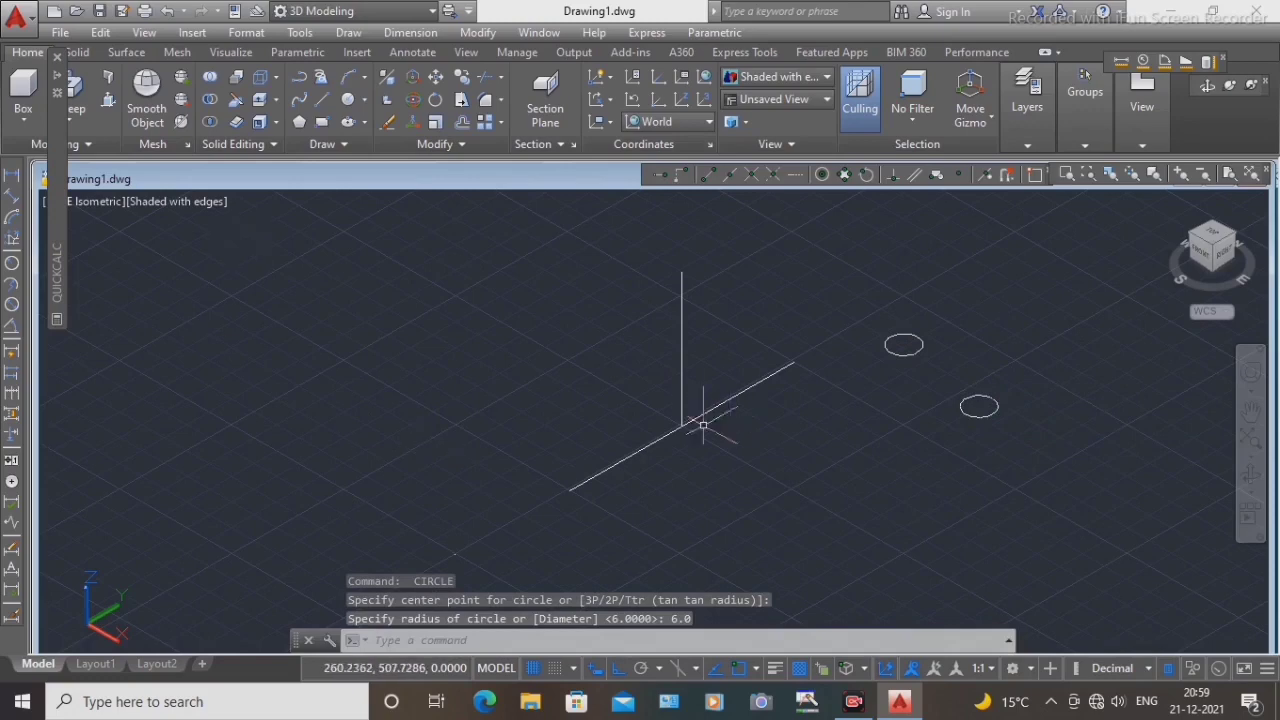
pyautogui.click(700, 418)
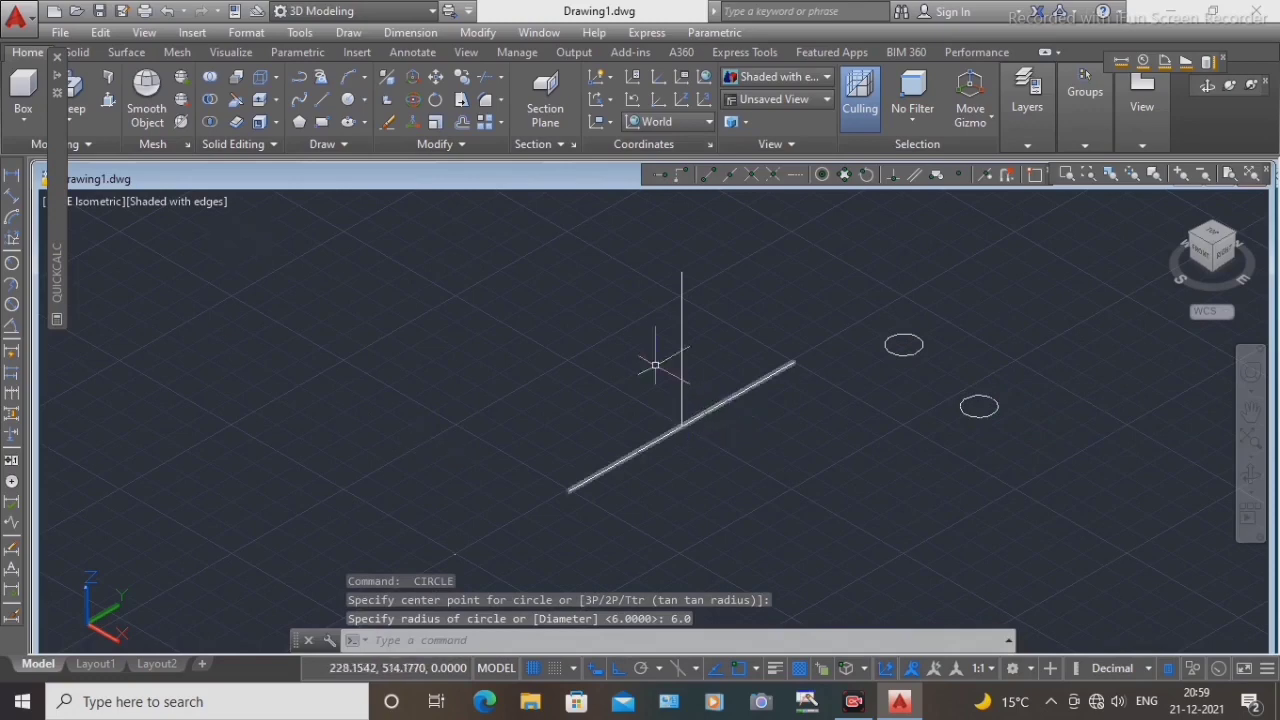
pyautogui.click(75, 112)
# Step: Sweep the upper circle as a solid along the 100-unit horizontal line
pyautogui.click(85, 265)
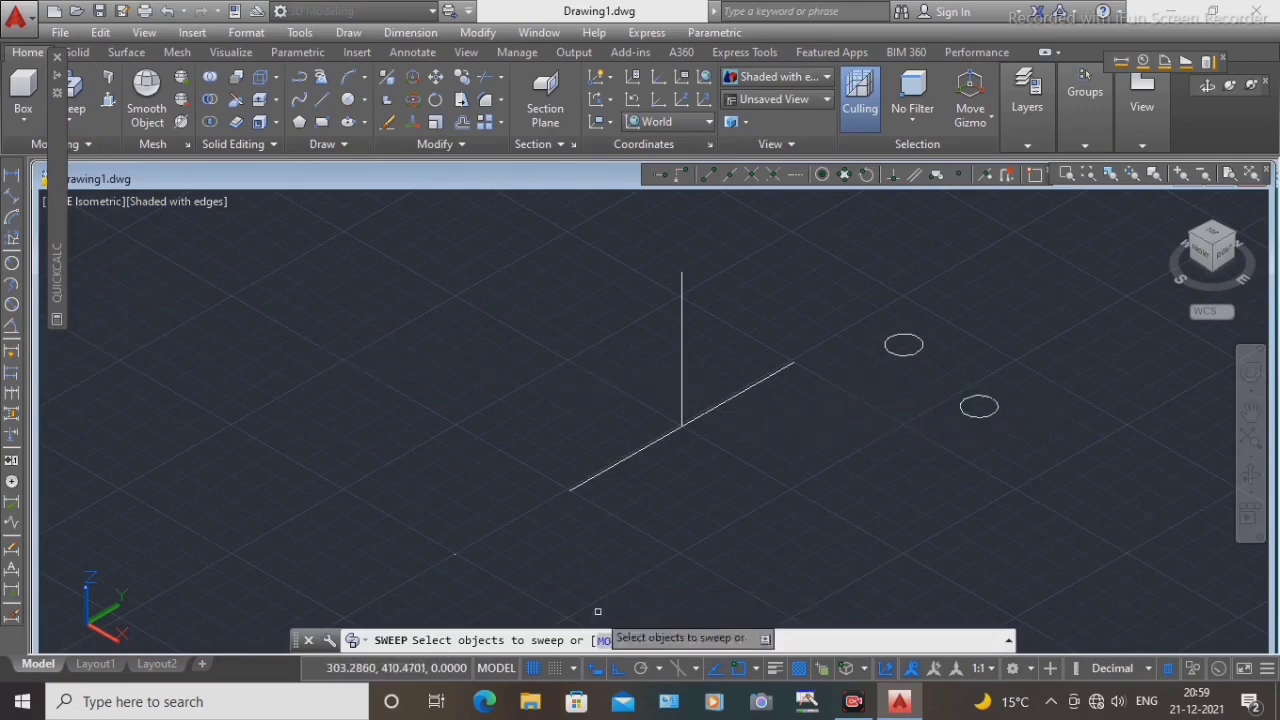
pyautogui.click(609, 640)
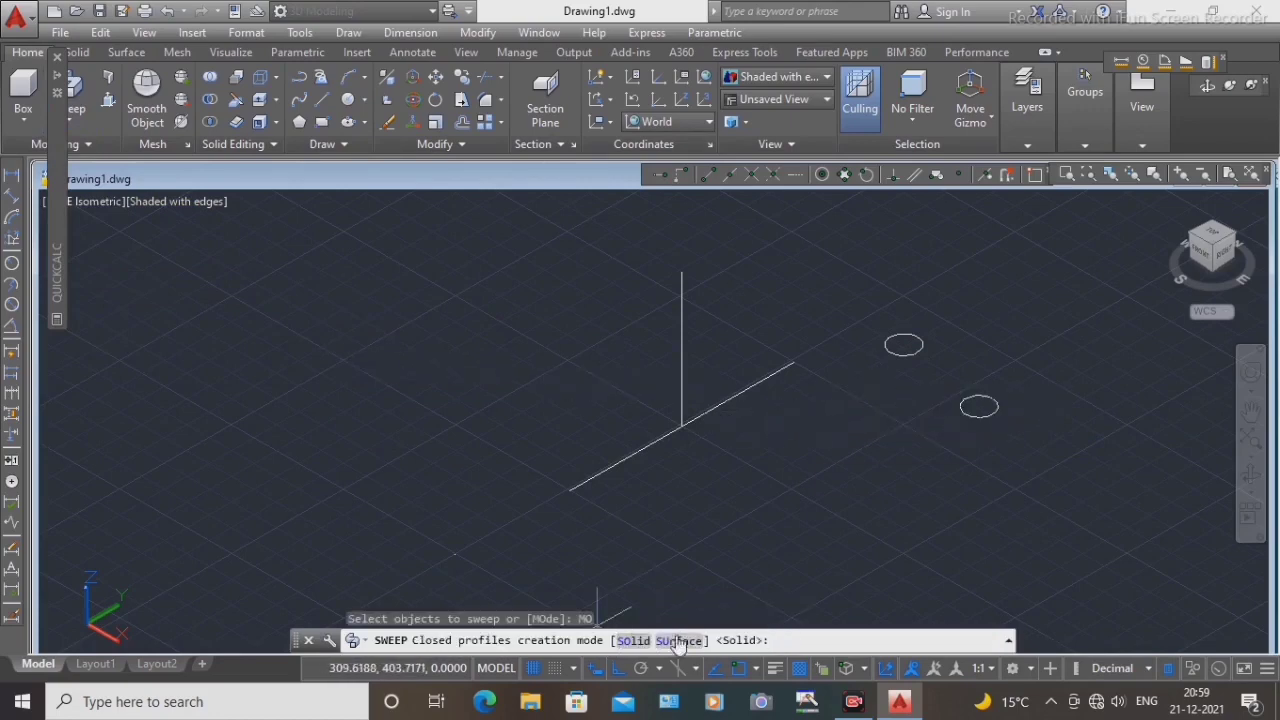
pyautogui.click(641, 643)
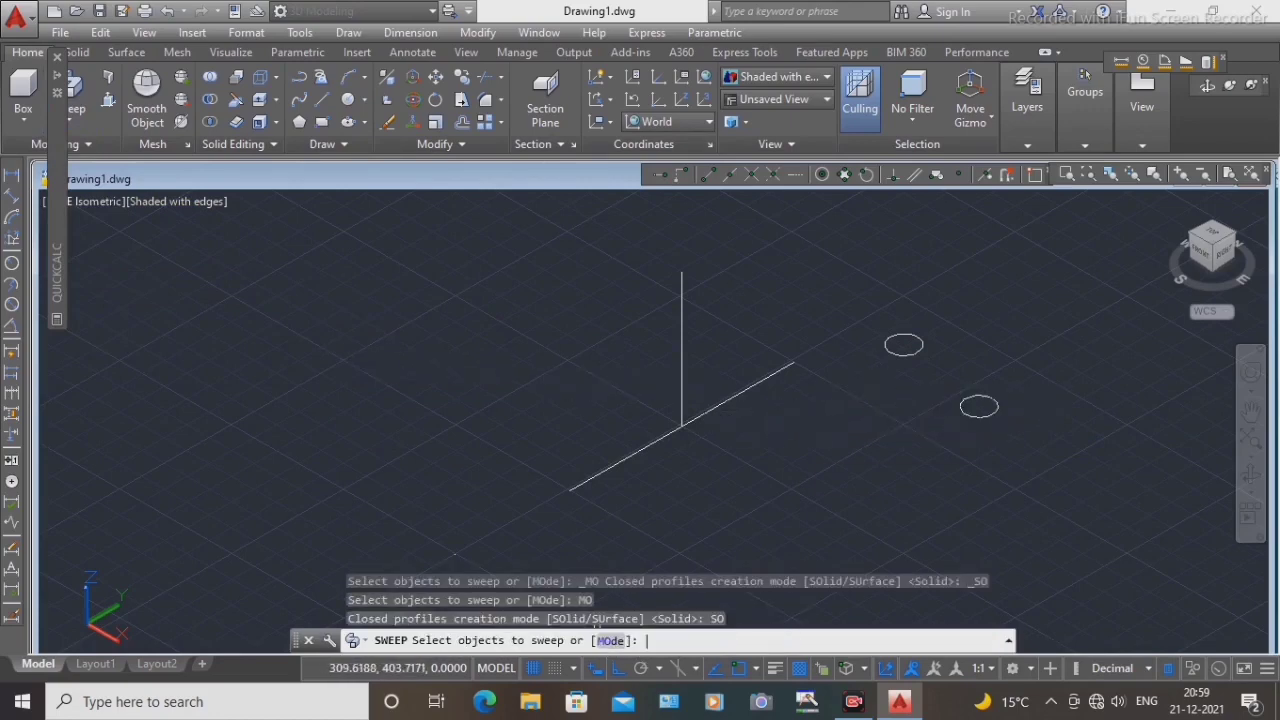
pyautogui.click(911, 347)
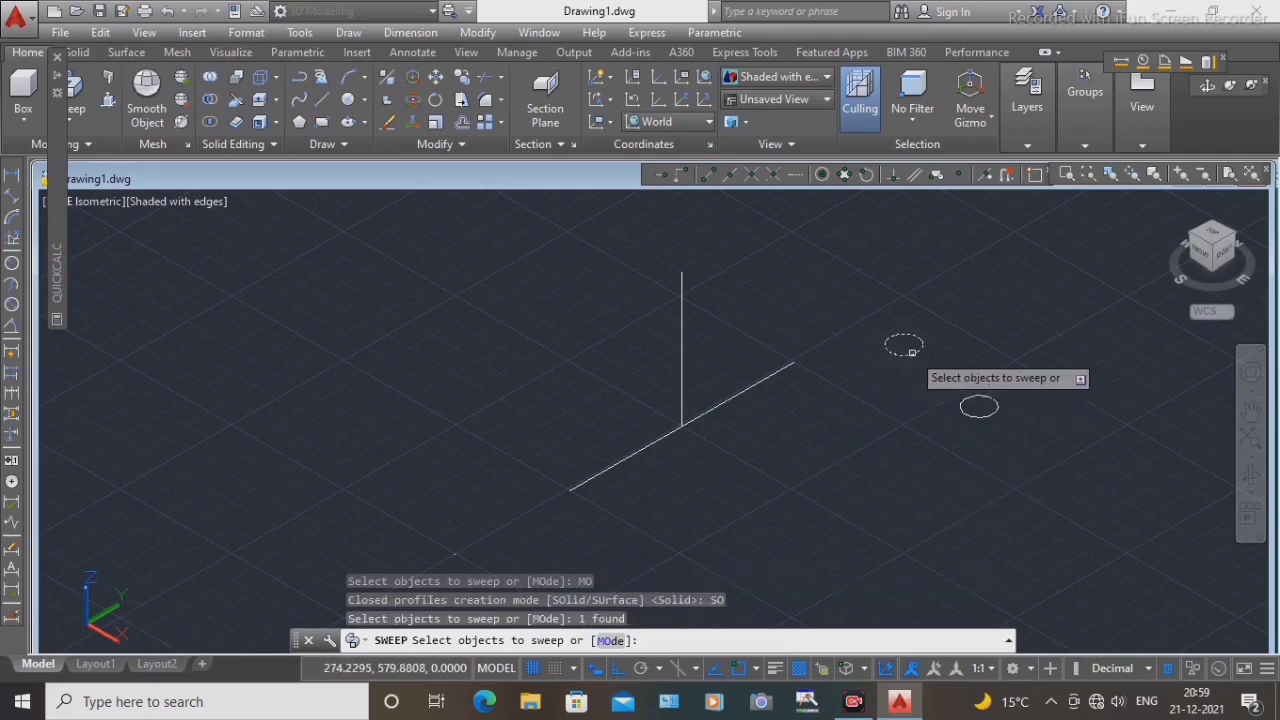
pyautogui.rightClick(818, 371)
pyautogui.click(857, 381)
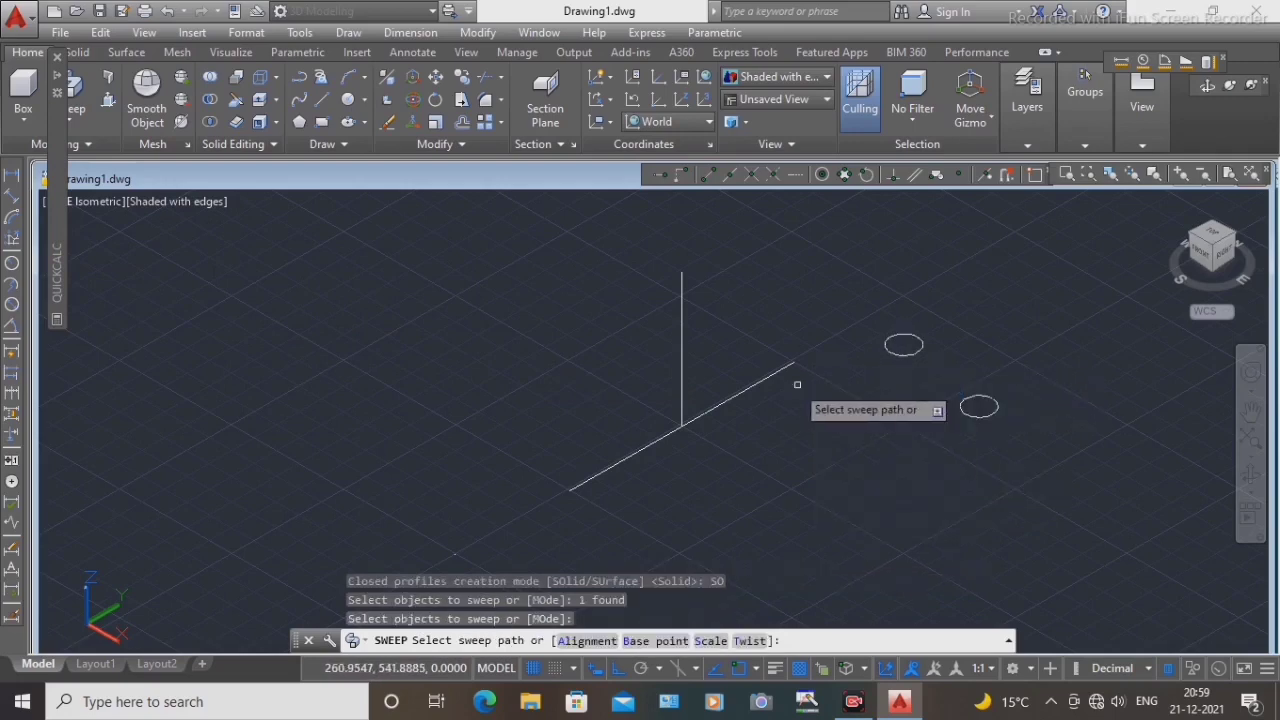
pyautogui.click(747, 383)
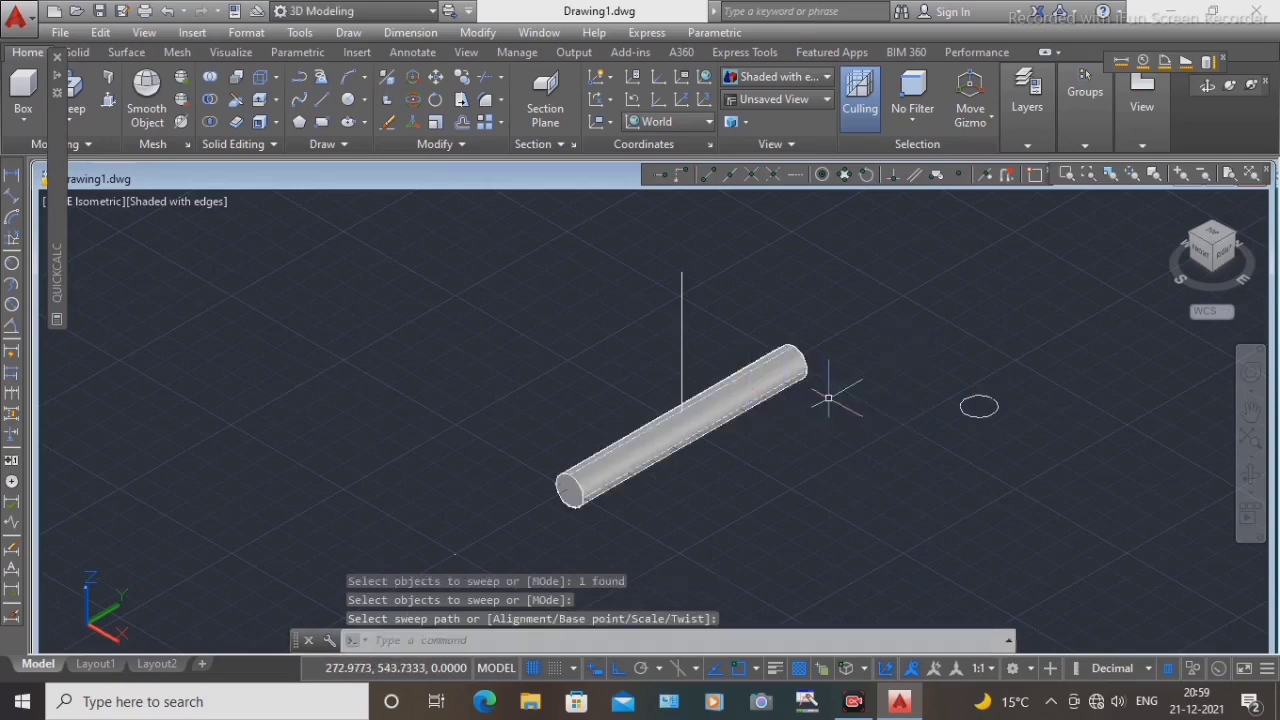
# Step: Sweep the remaining circle up the 60-unit vertical line into a second solid tube
pyautogui.click(76, 122)
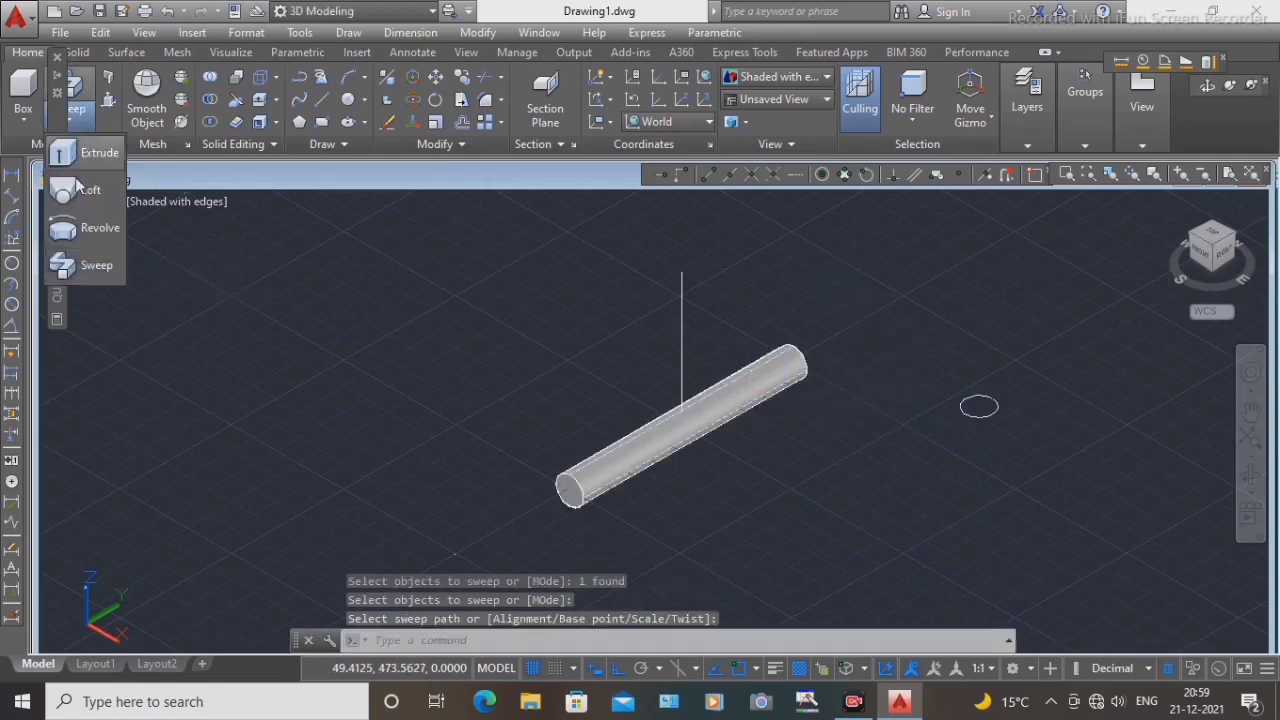
pyautogui.click(91, 262)
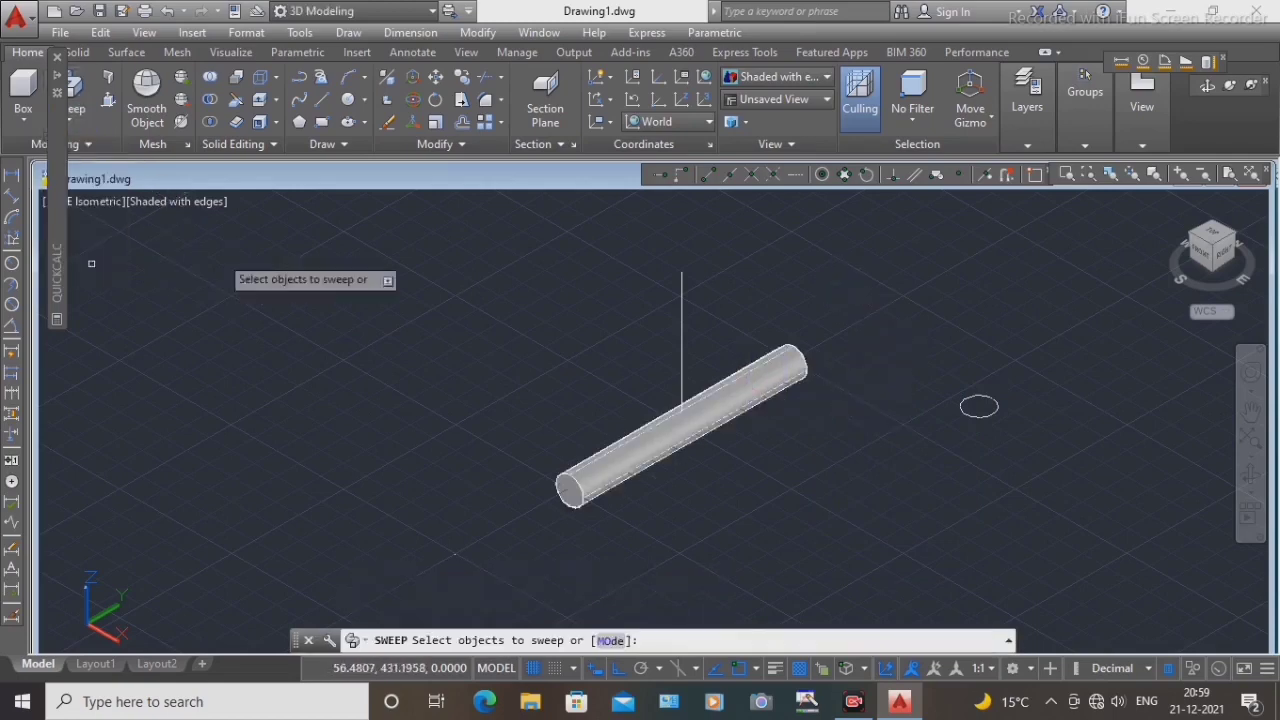
pyautogui.click(994, 408)
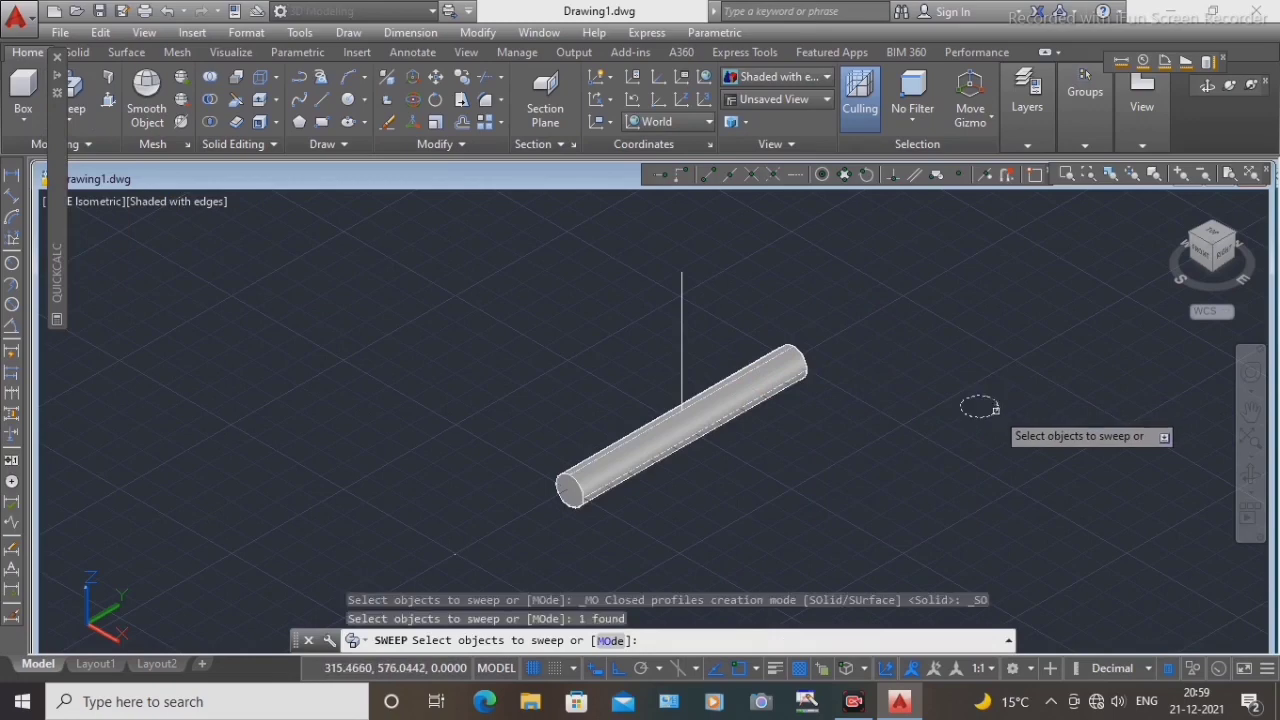
pyautogui.rightClick(795, 253)
pyautogui.click(840, 265)
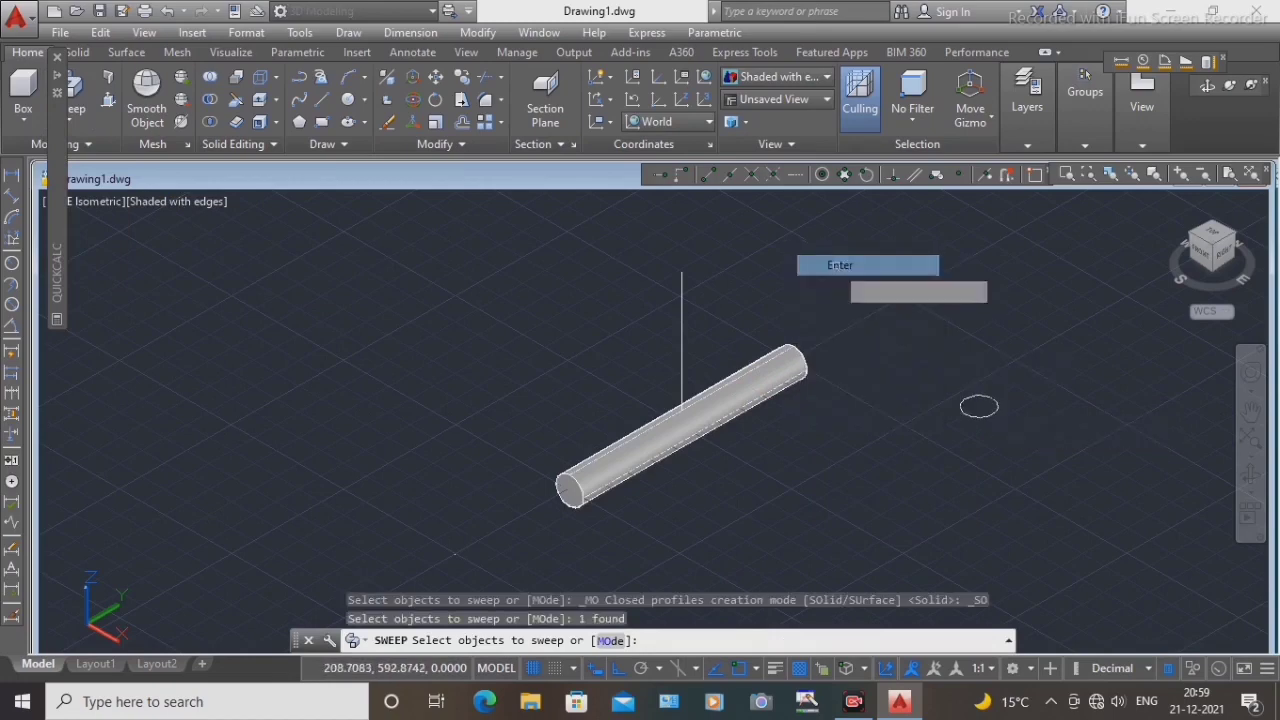
pyautogui.click(683, 291)
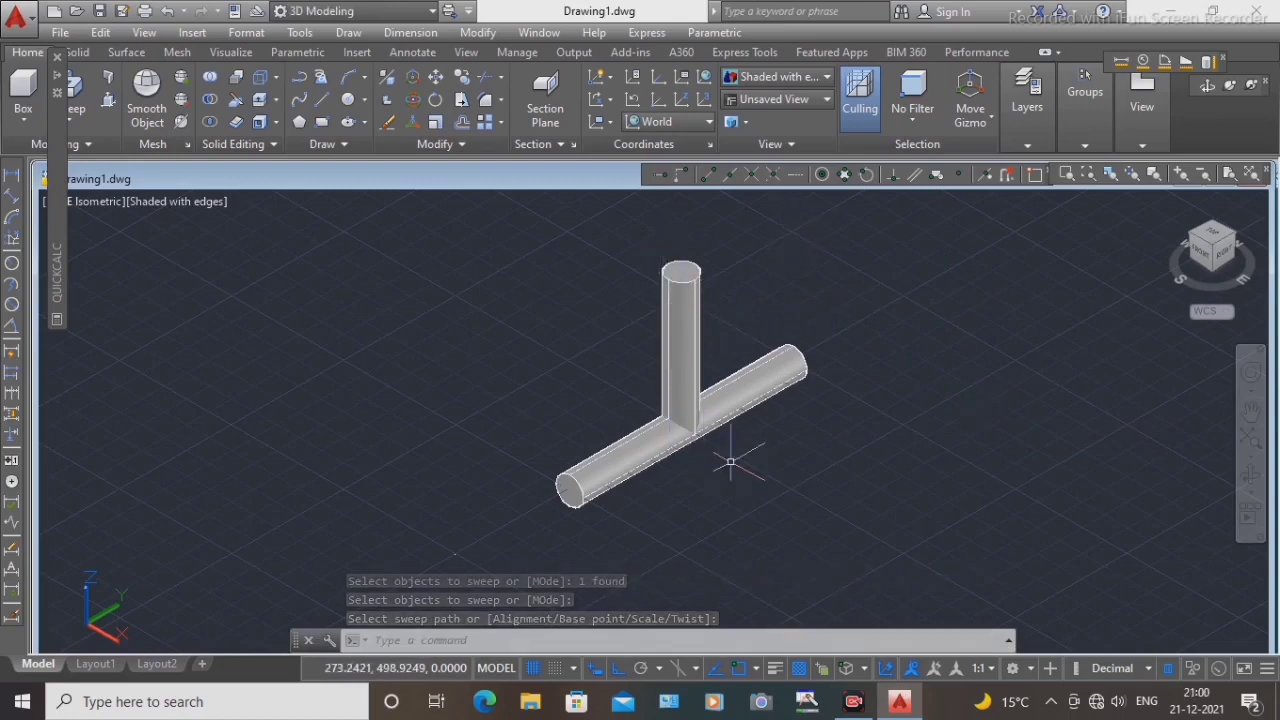
pyautogui.click(730, 462)
pyautogui.moveTo(644, 479); pyautogui.dragTo(594, 471, button='middle')
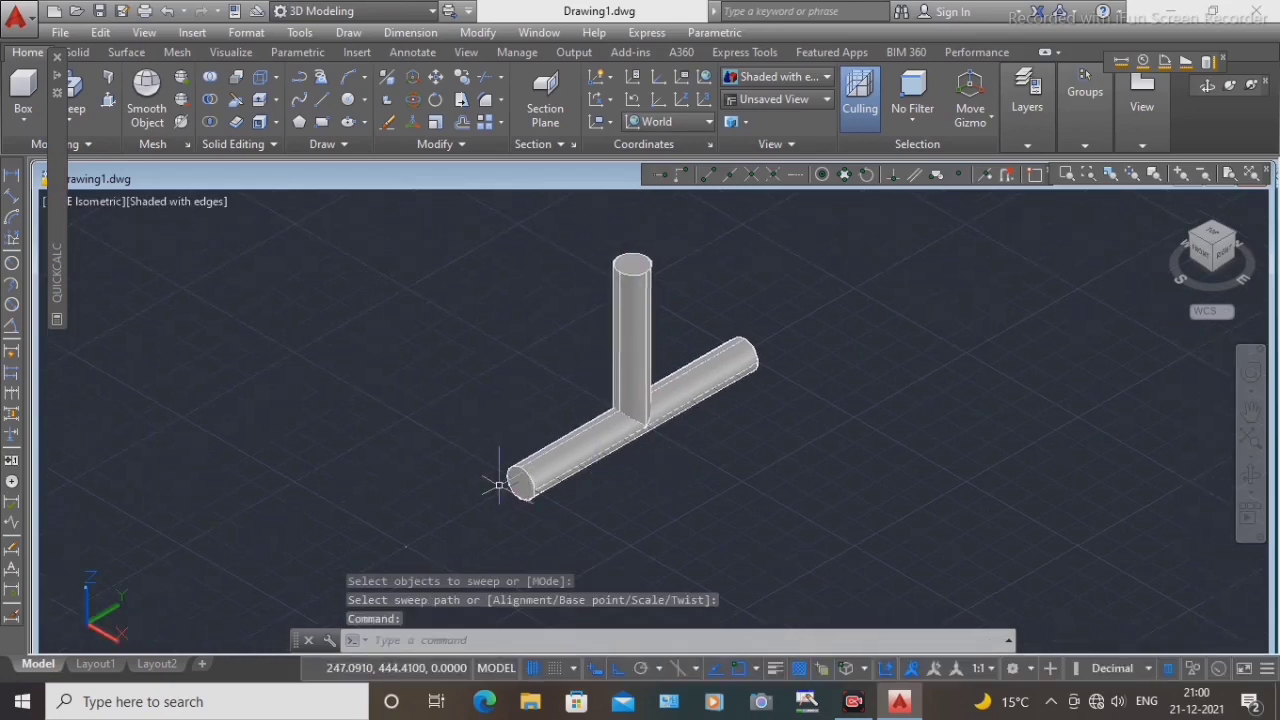
# Step: Shell the horizontal cylinder to a 0.3 wall, removing its near end face
pyautogui.click(275, 122)
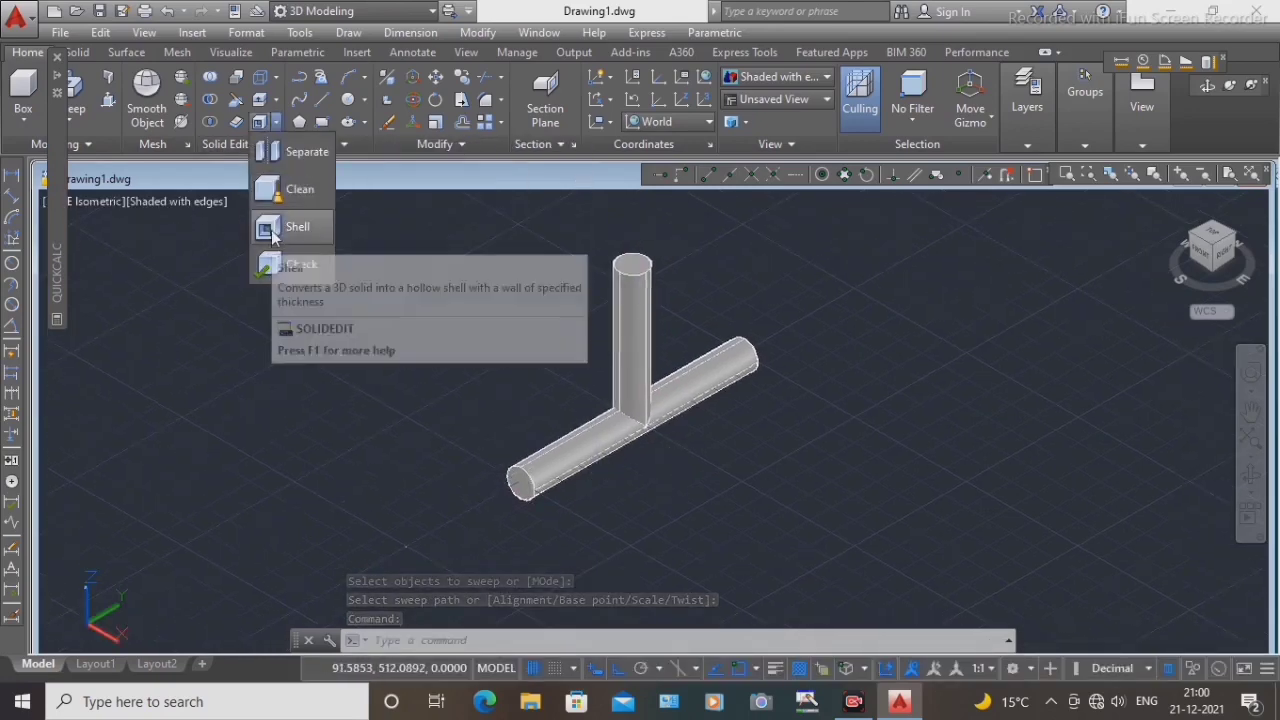
pyautogui.click(272, 230)
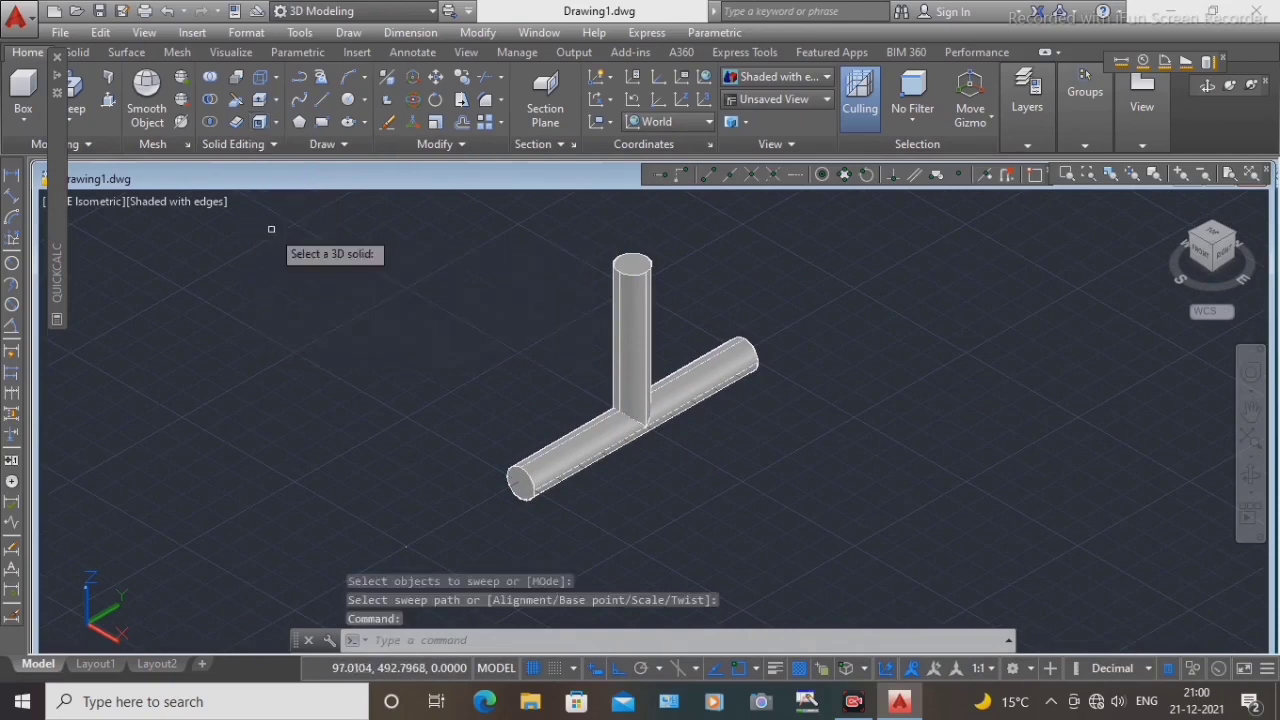
pyautogui.click(592, 454)
pyautogui.scroll(2, 528, 535)
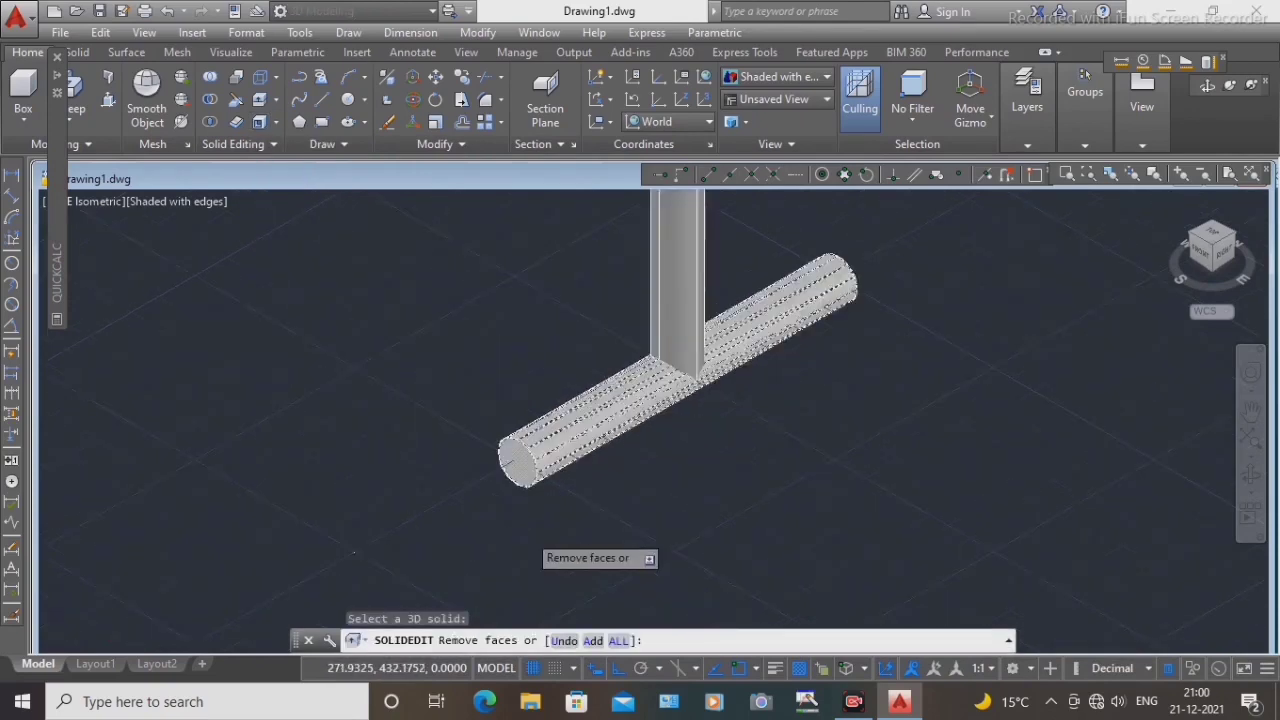
pyautogui.scroll(1, 528, 533)
pyautogui.click(522, 441)
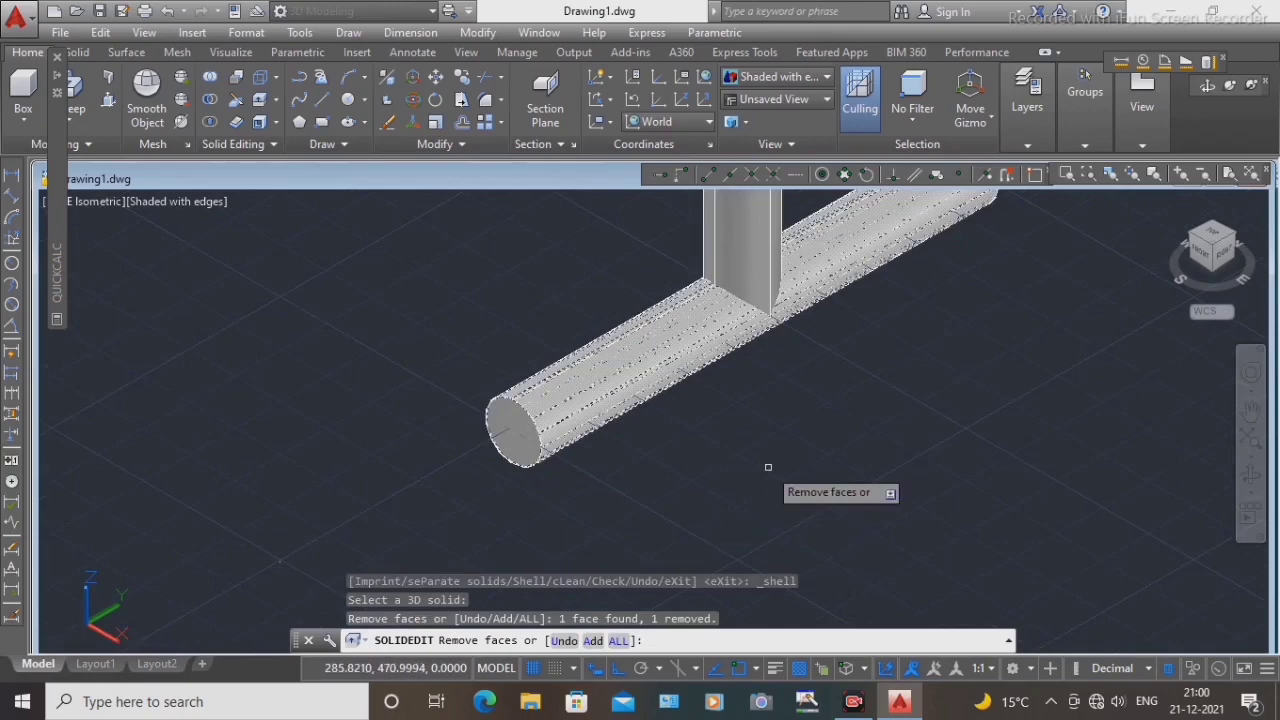
pyautogui.rightClick(768, 467)
pyautogui.click(840, 249)
pyautogui.write('0.3')
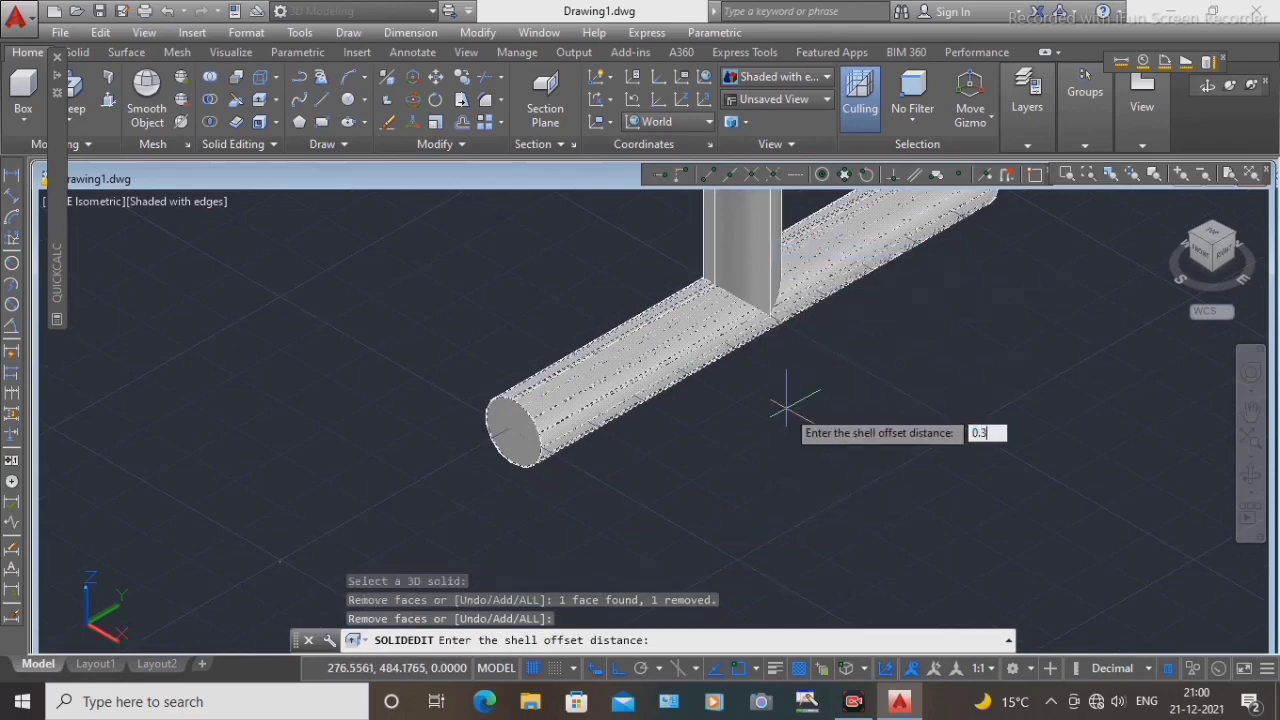
pyautogui.press('Return')
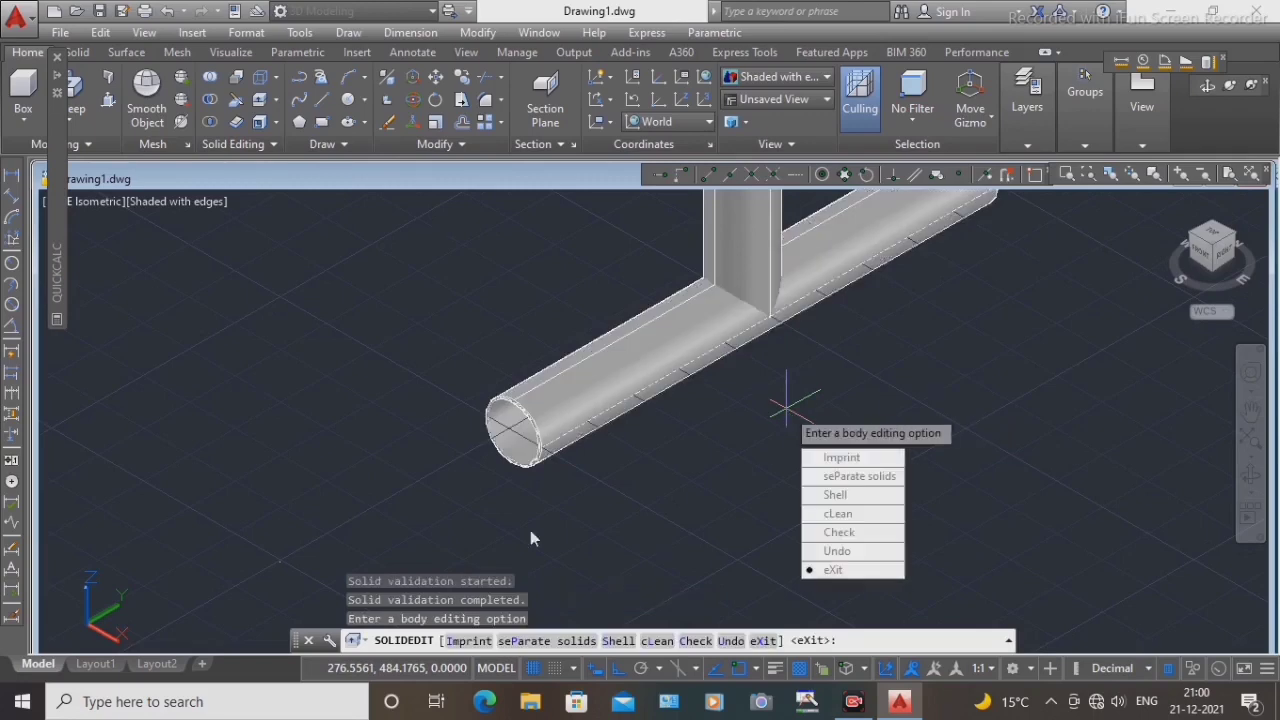
pyautogui.click(844, 570)
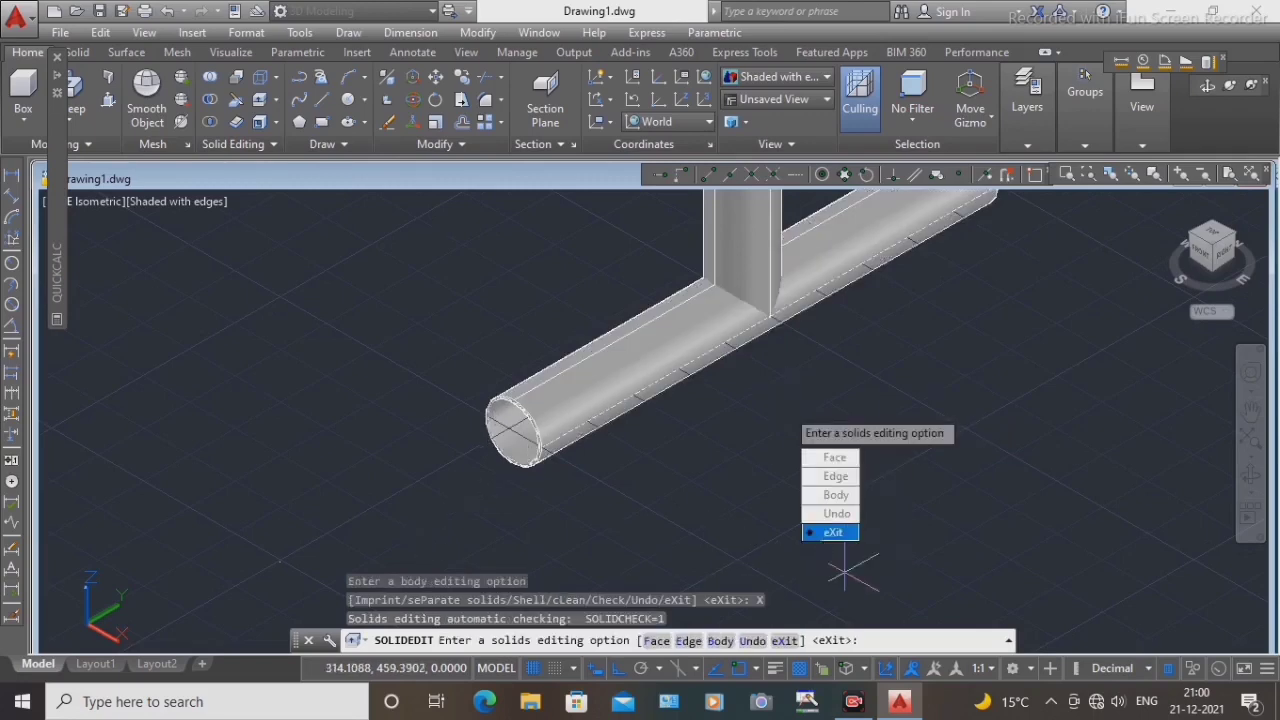
pyautogui.press('Return')
pyautogui.scroll(2, 513, 430)
pyautogui.scroll(-3, 513, 430)
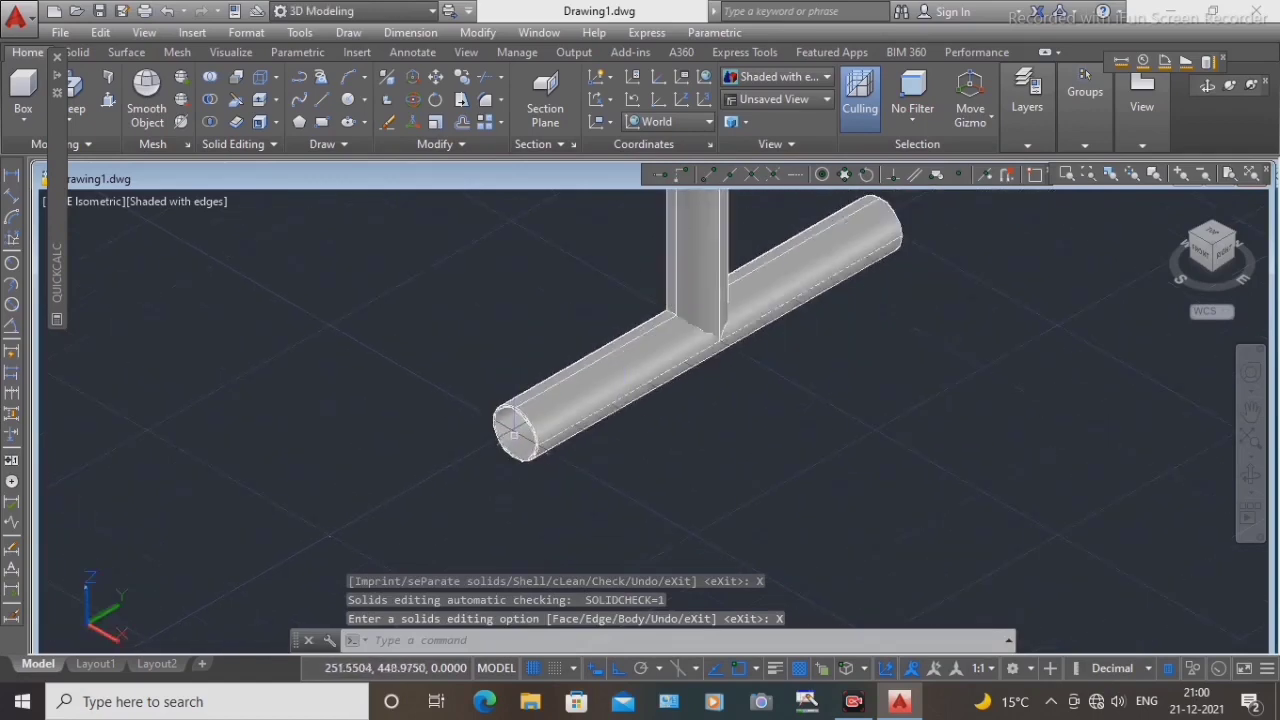
pyautogui.scroll(-2, 760, 528)
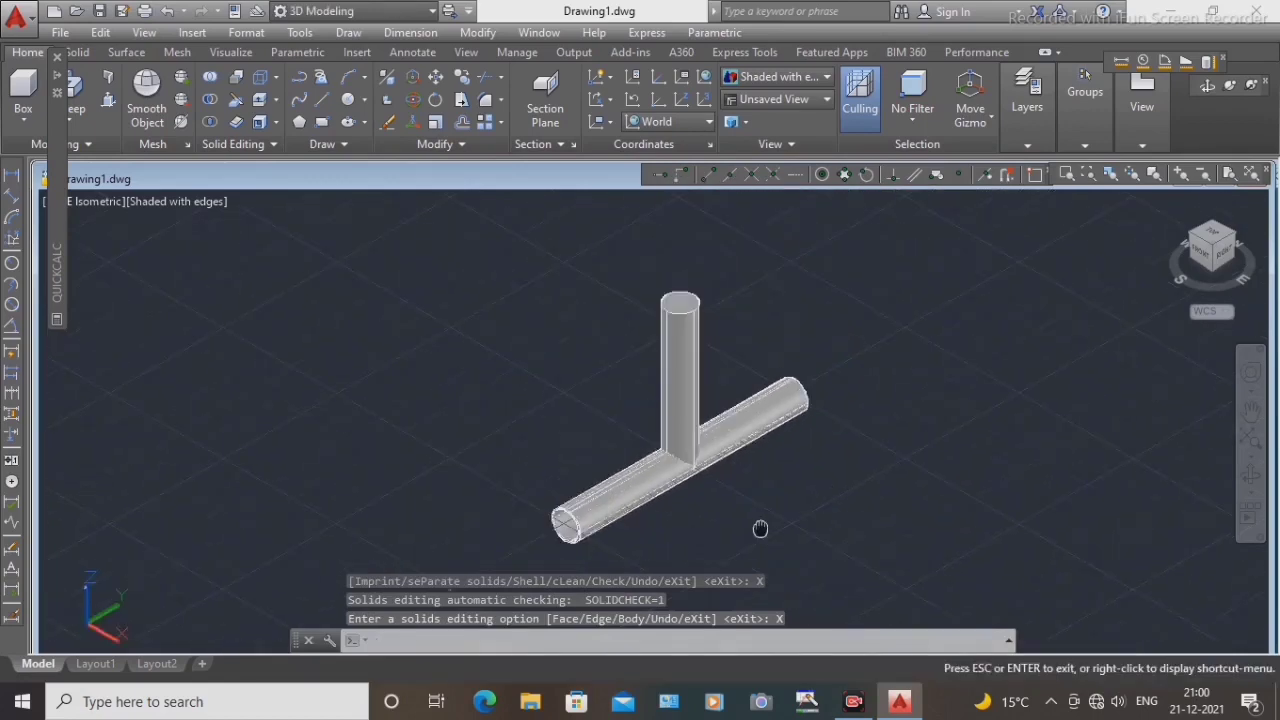
# Step: Shell the vertical cylinder to a 0.3 wall with its top end face removed
pyautogui.click(262, 123)
pyautogui.click(686, 345)
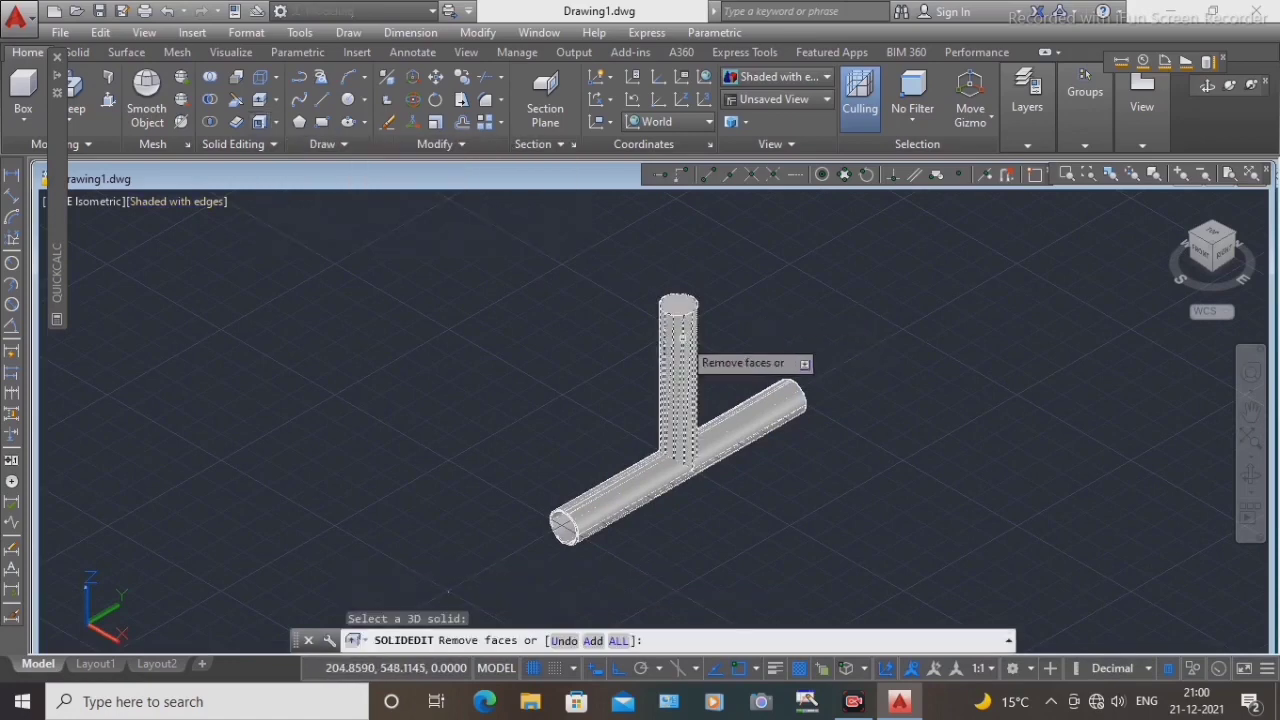
pyautogui.click(679, 301)
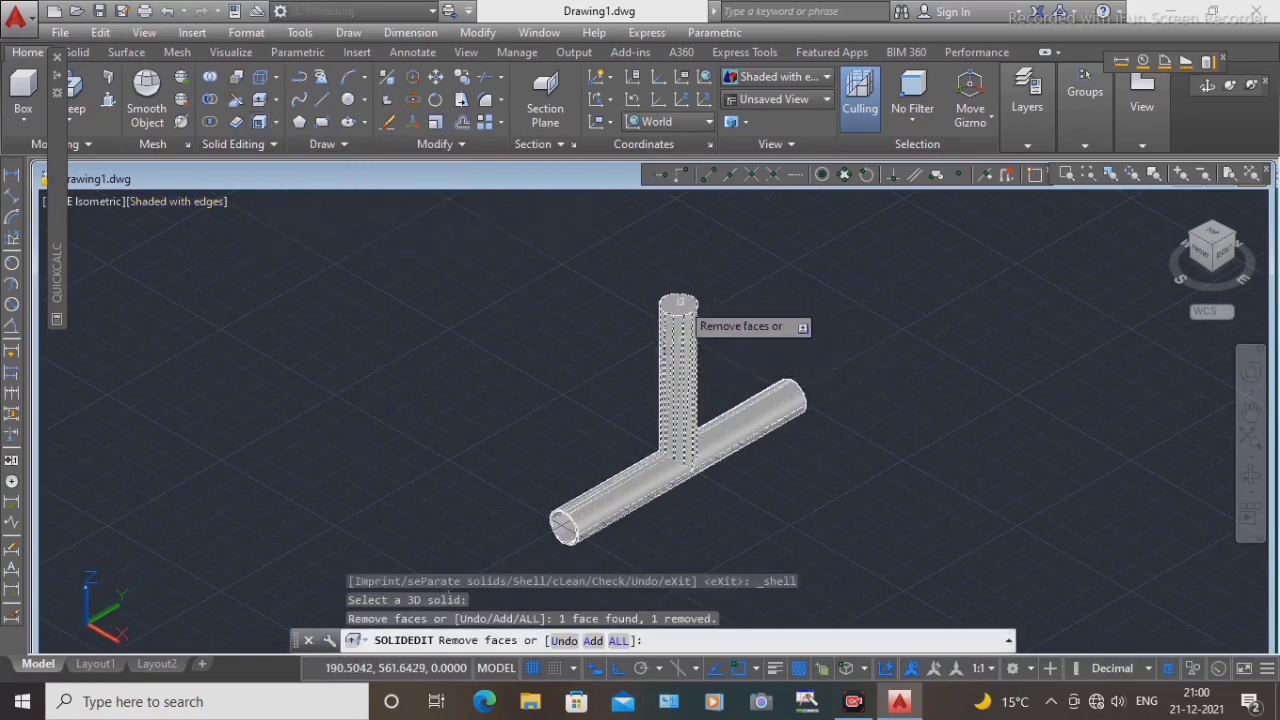
pyautogui.rightClick(767, 298)
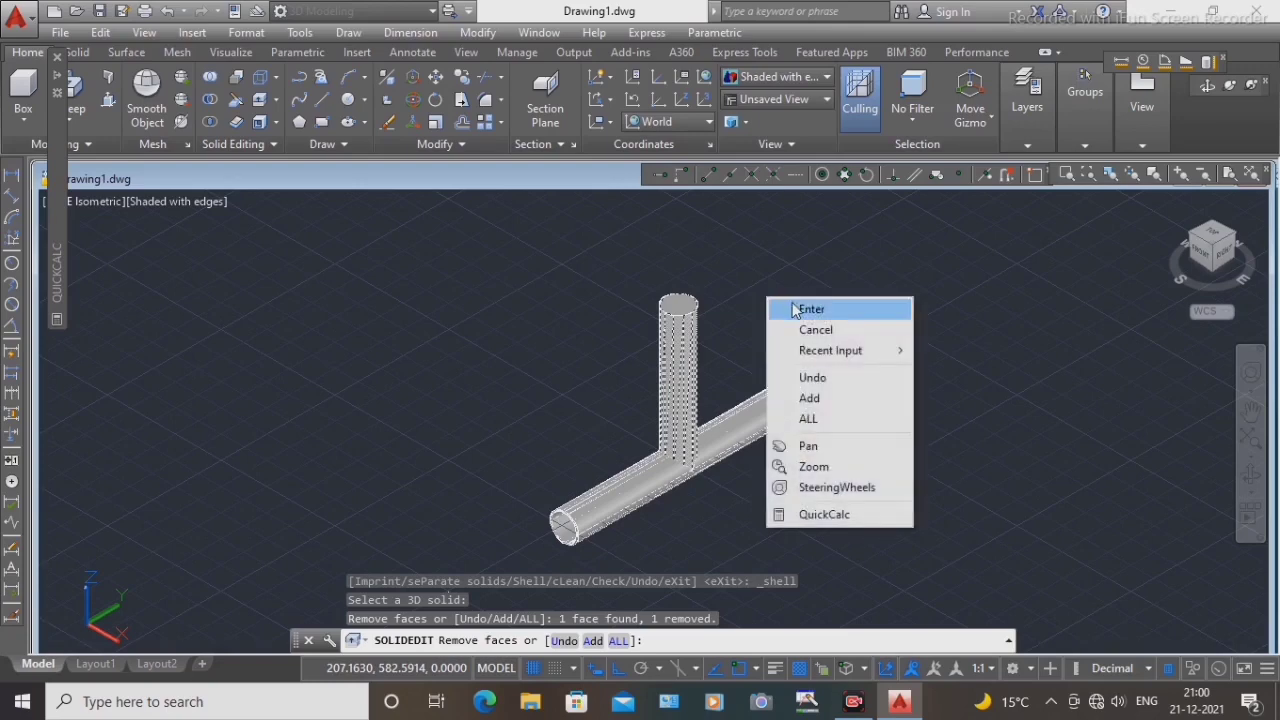
pyautogui.click(810, 310)
pyautogui.write('0.3')
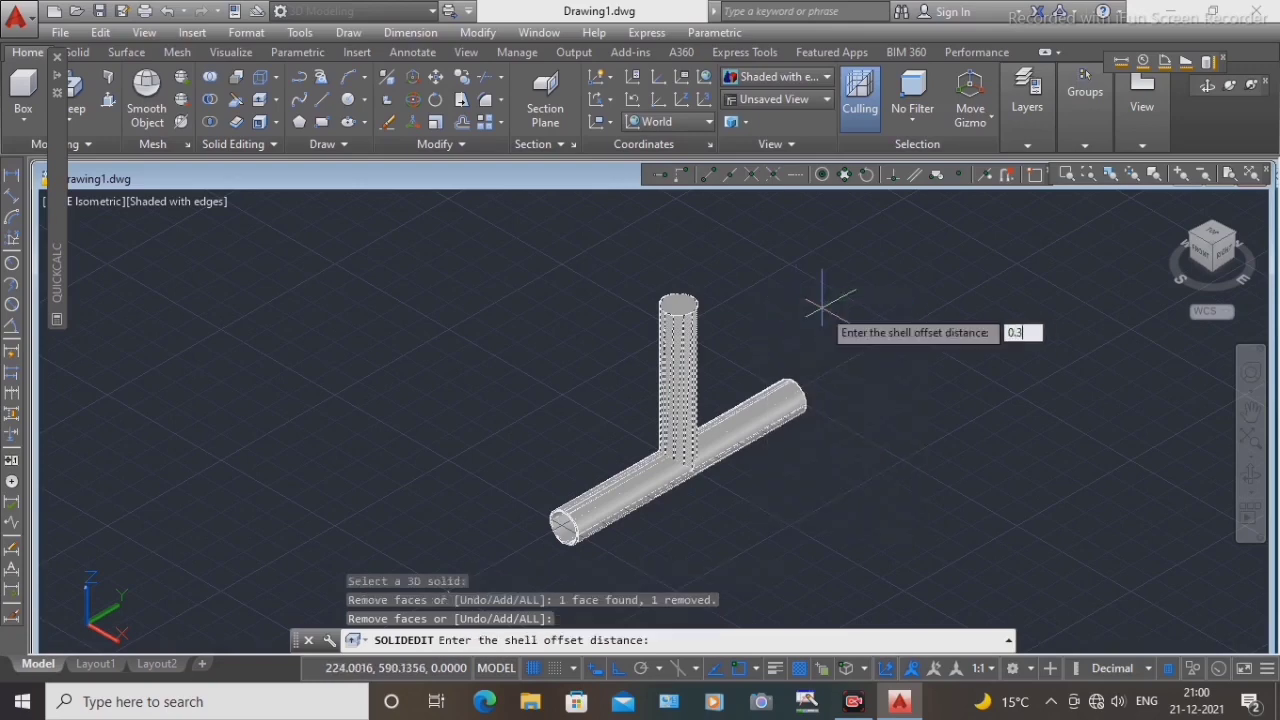
pyautogui.press('Return')
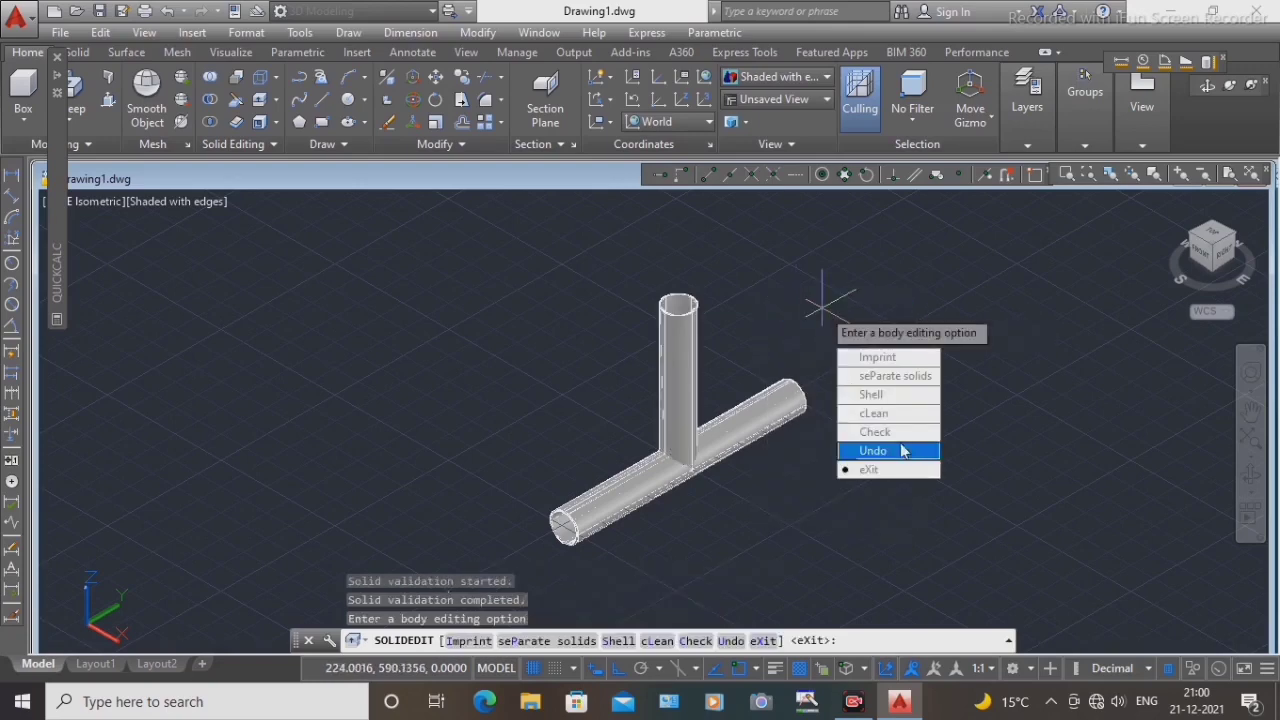
pyautogui.click(897, 476)
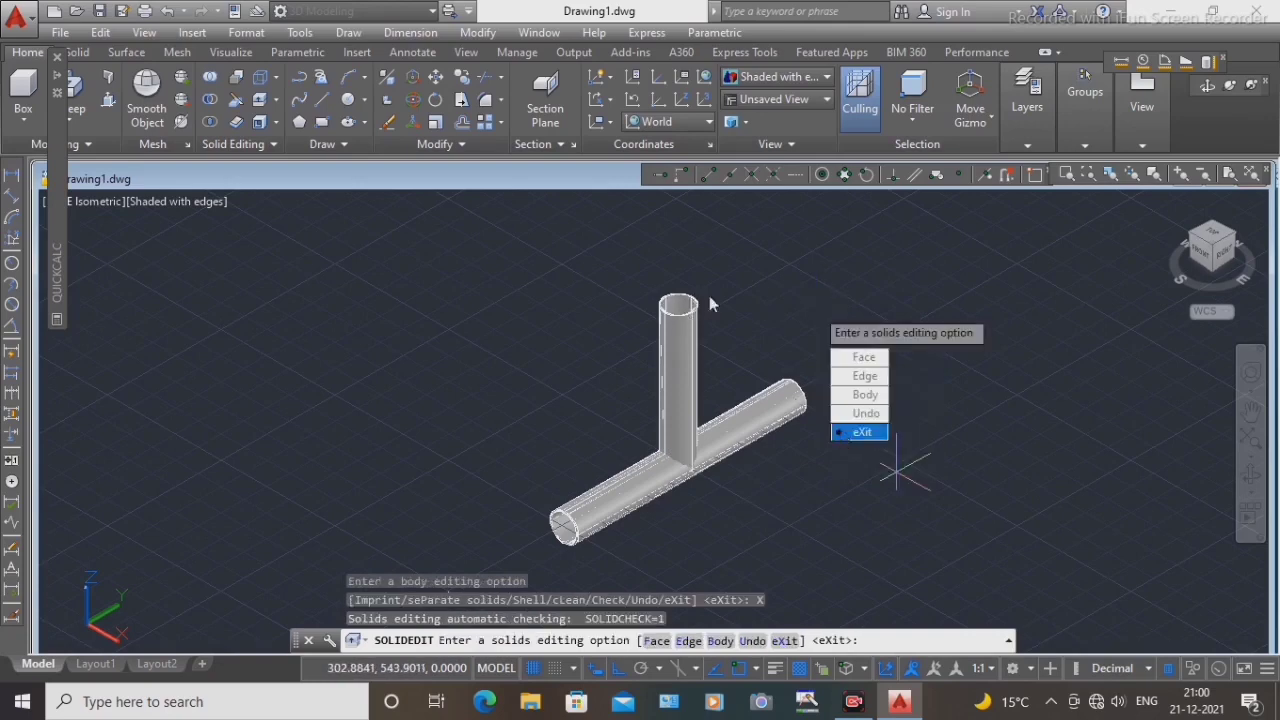
pyautogui.press('Return')
pyautogui.scroll(3, 640, 298)
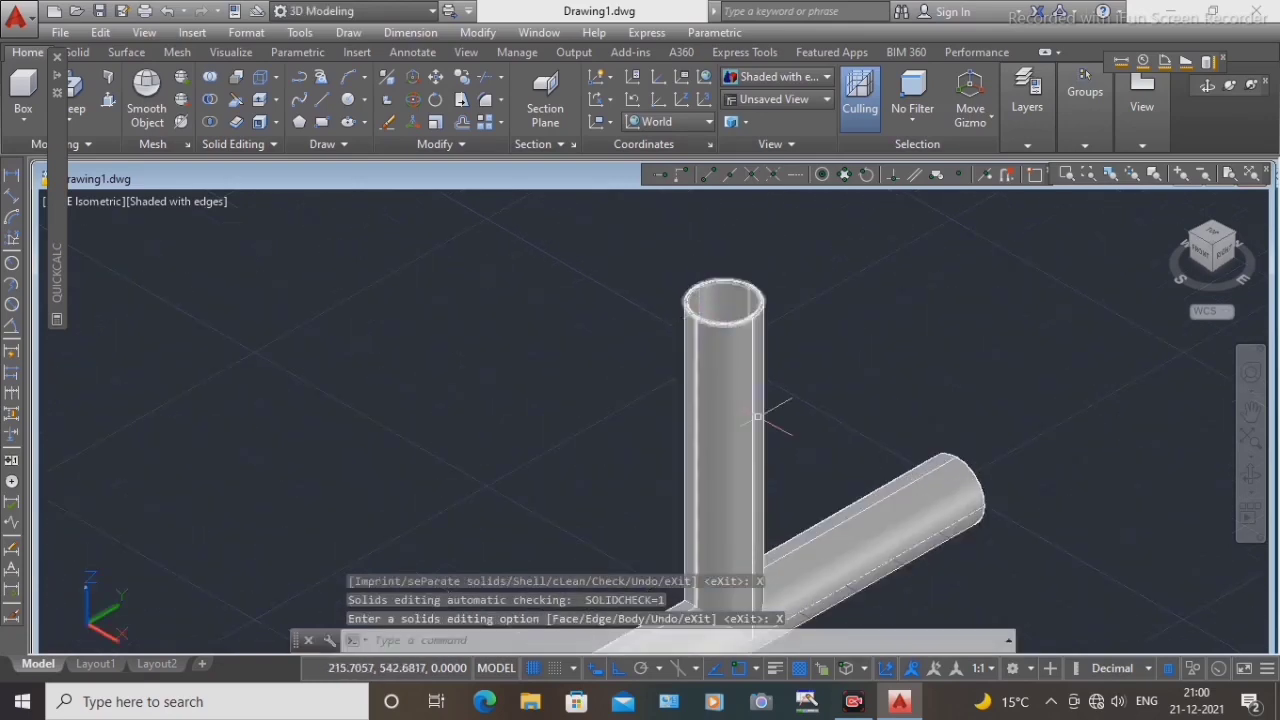
pyautogui.scroll(-2, 757, 416)
pyautogui.scroll(-2, 703, 447)
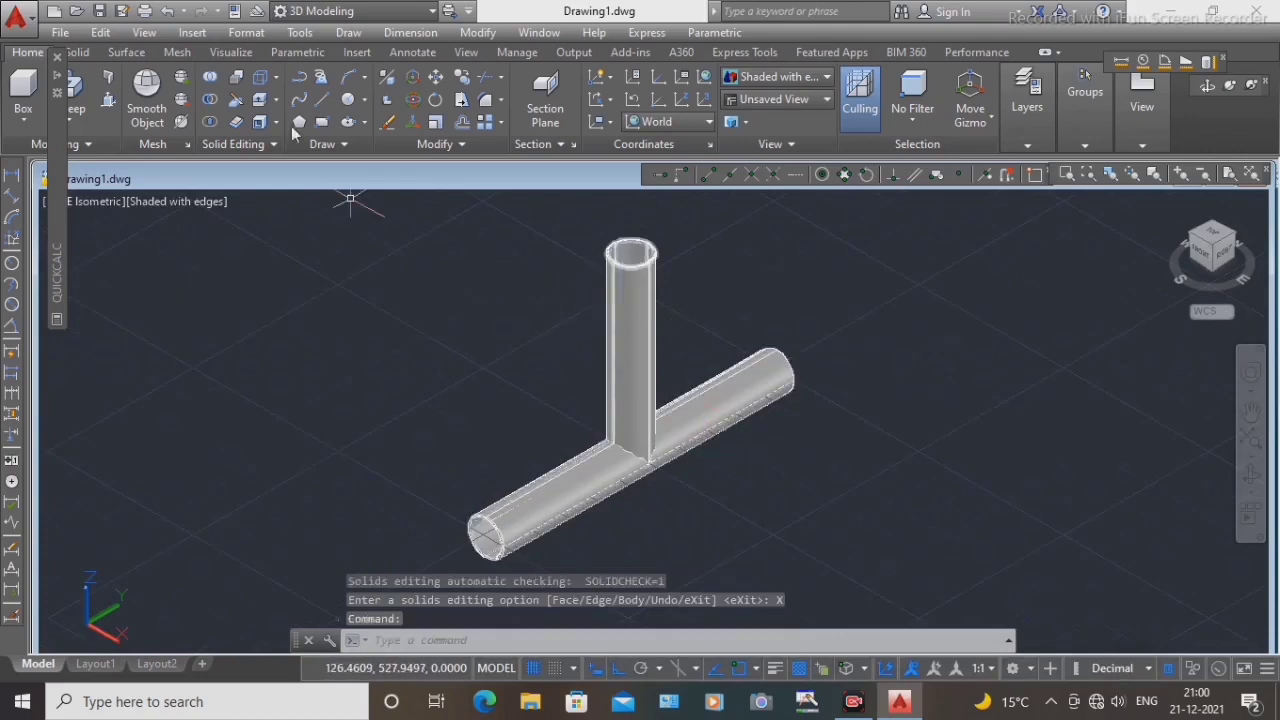
# Step: Union the horizontal and vertical hollow tubes into a single T-joint solid
pyautogui.click(206, 82)
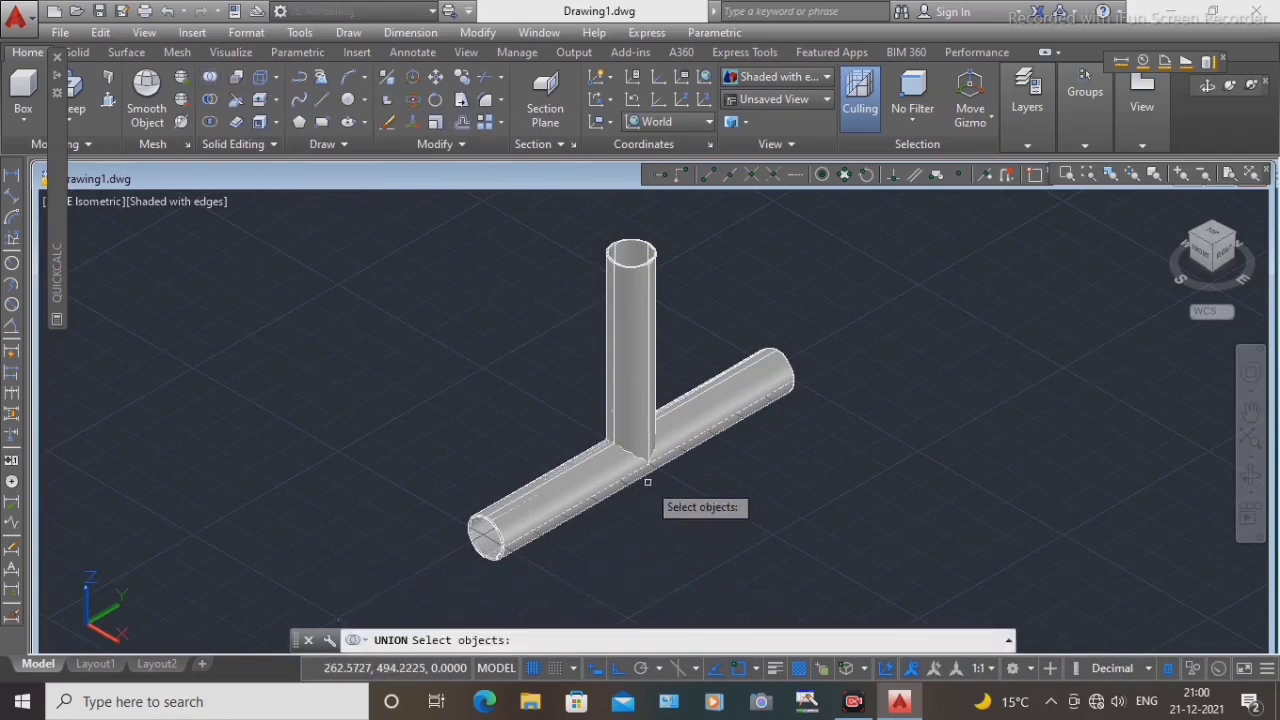
pyautogui.click(607, 478)
pyautogui.click(651, 430)
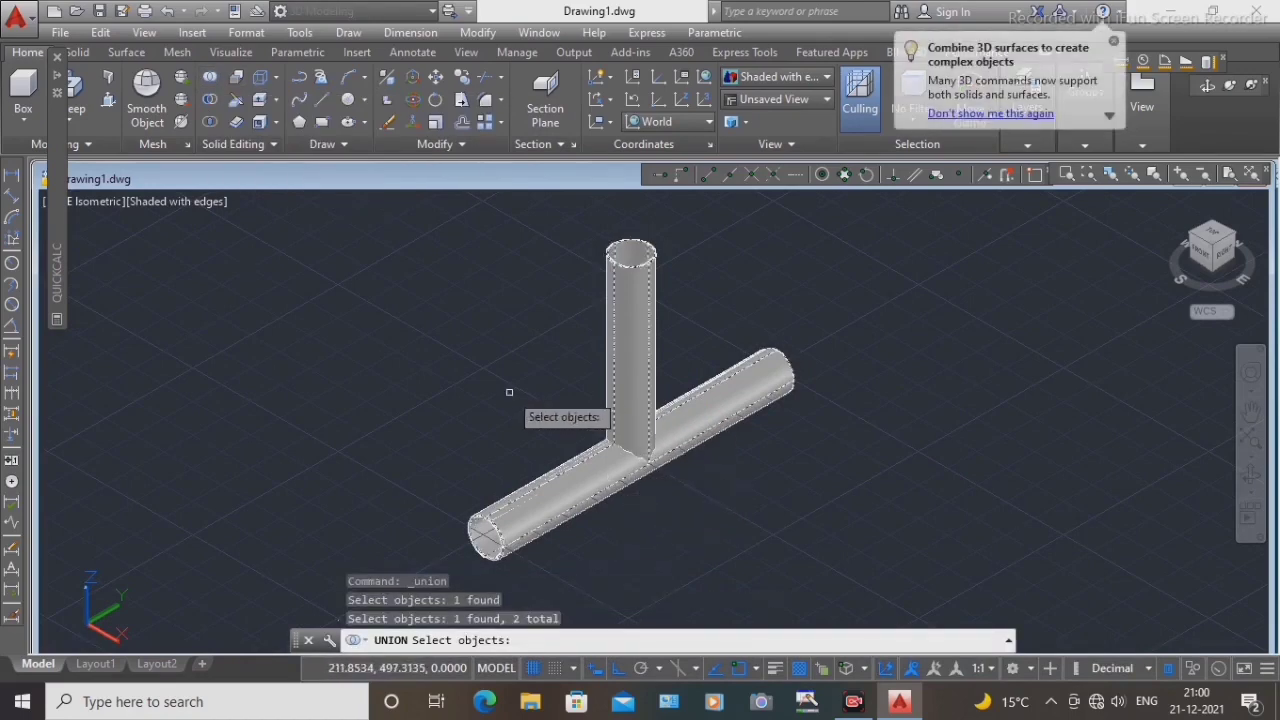
pyautogui.press('Return')
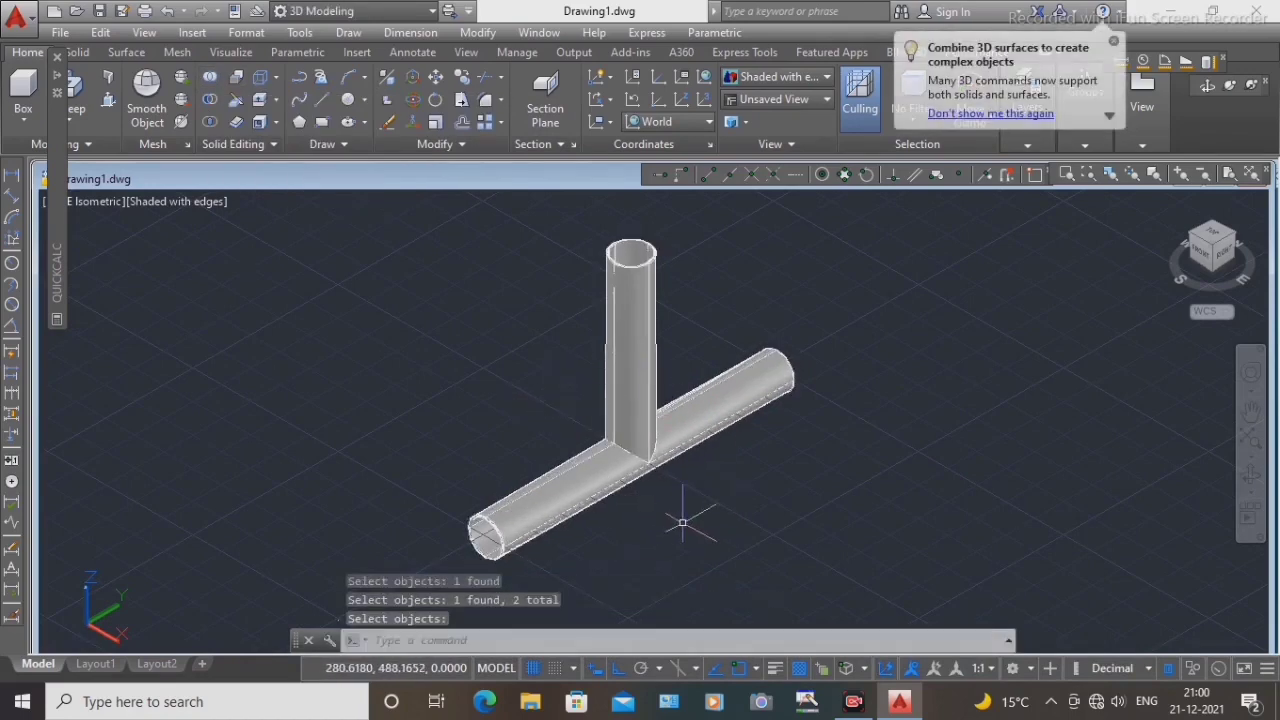
pyautogui.moveTo(680, 515); pyautogui.dragTo(586, 520, button='middle')
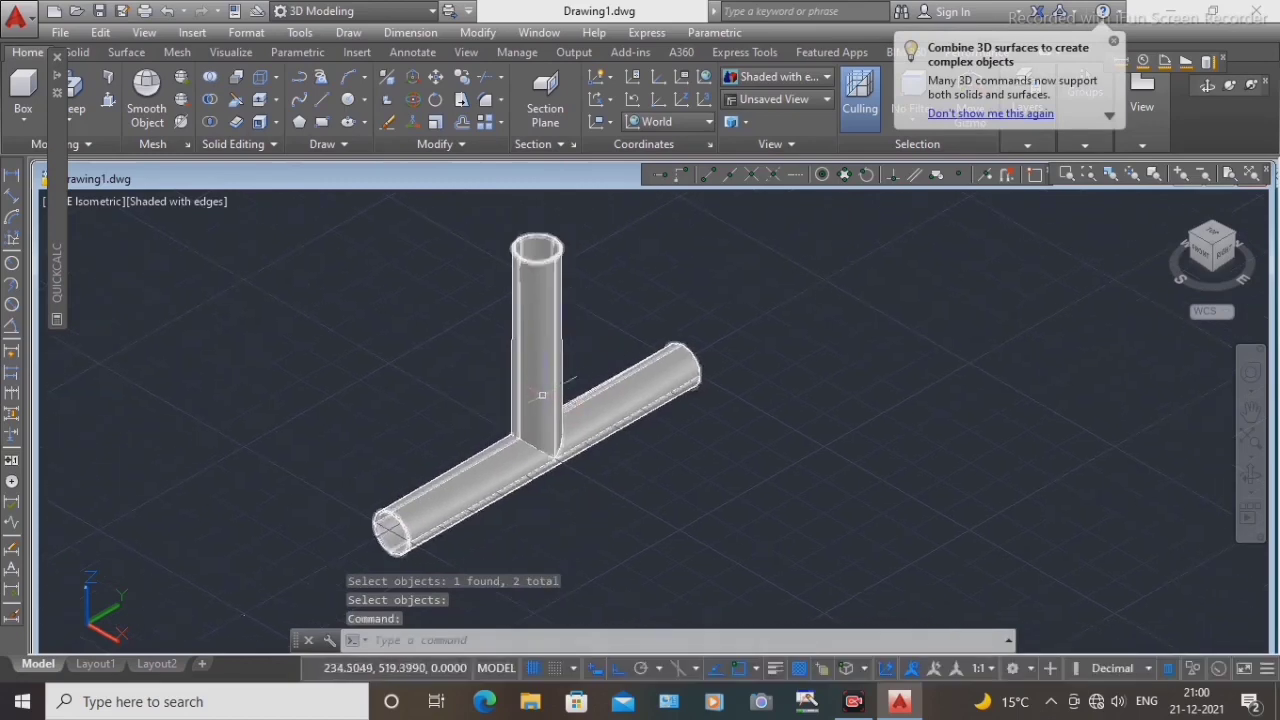
pyautogui.moveTo(629, 443); pyautogui.dragTo(557, 450, button='middle')
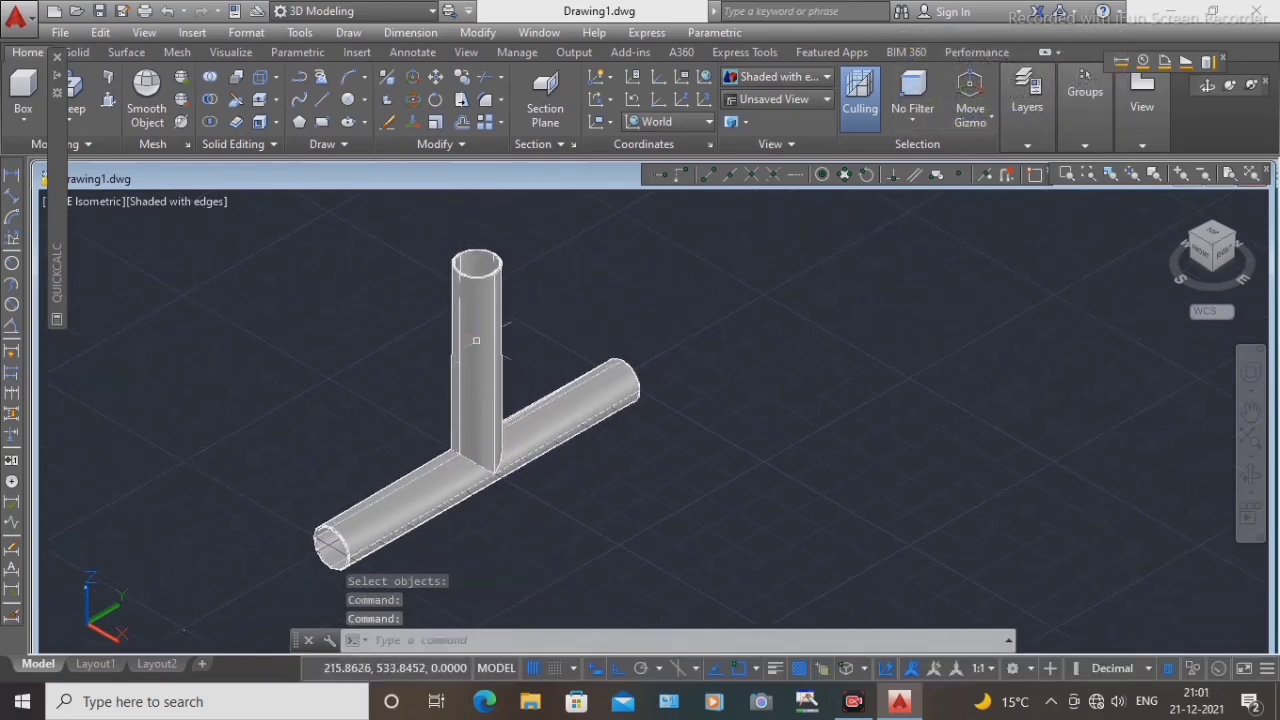
pyautogui.moveTo(575, 494); pyautogui.dragTo(557, 468, button='middle')
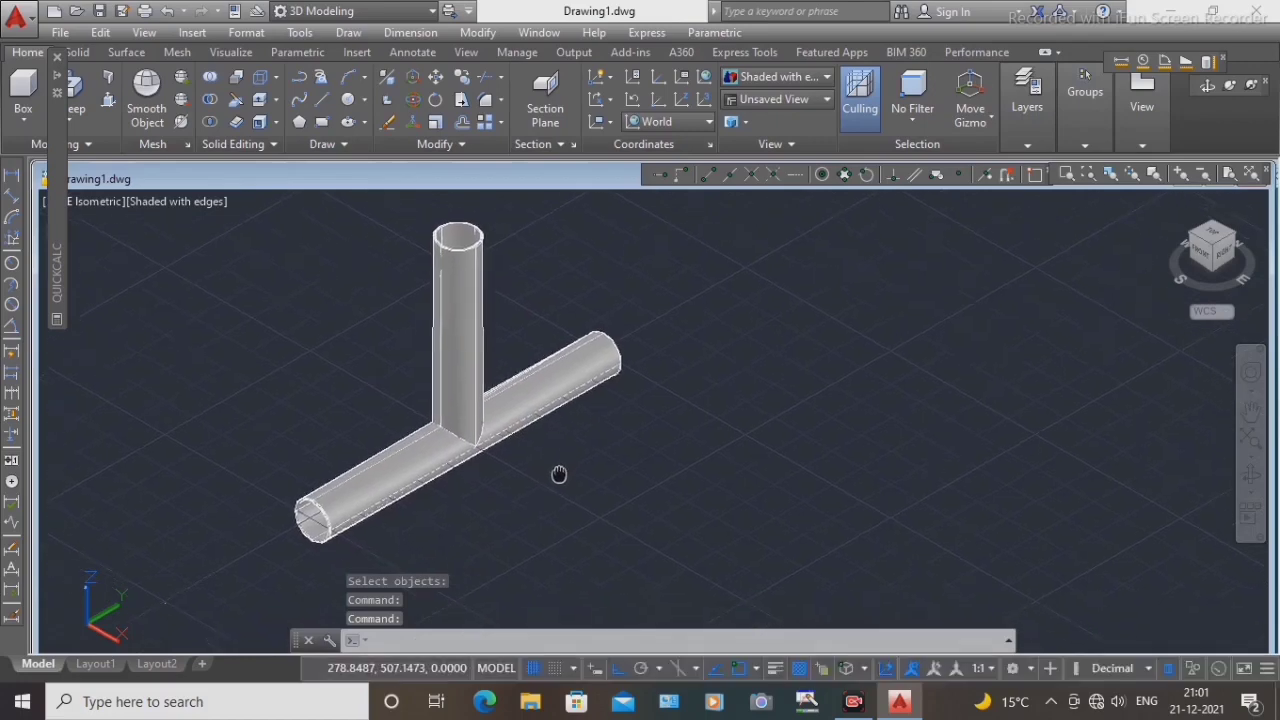
# Step: Draw a three-point spline curve beside the T-joint with Ortho turned off
pyautogui.click(296, 103)
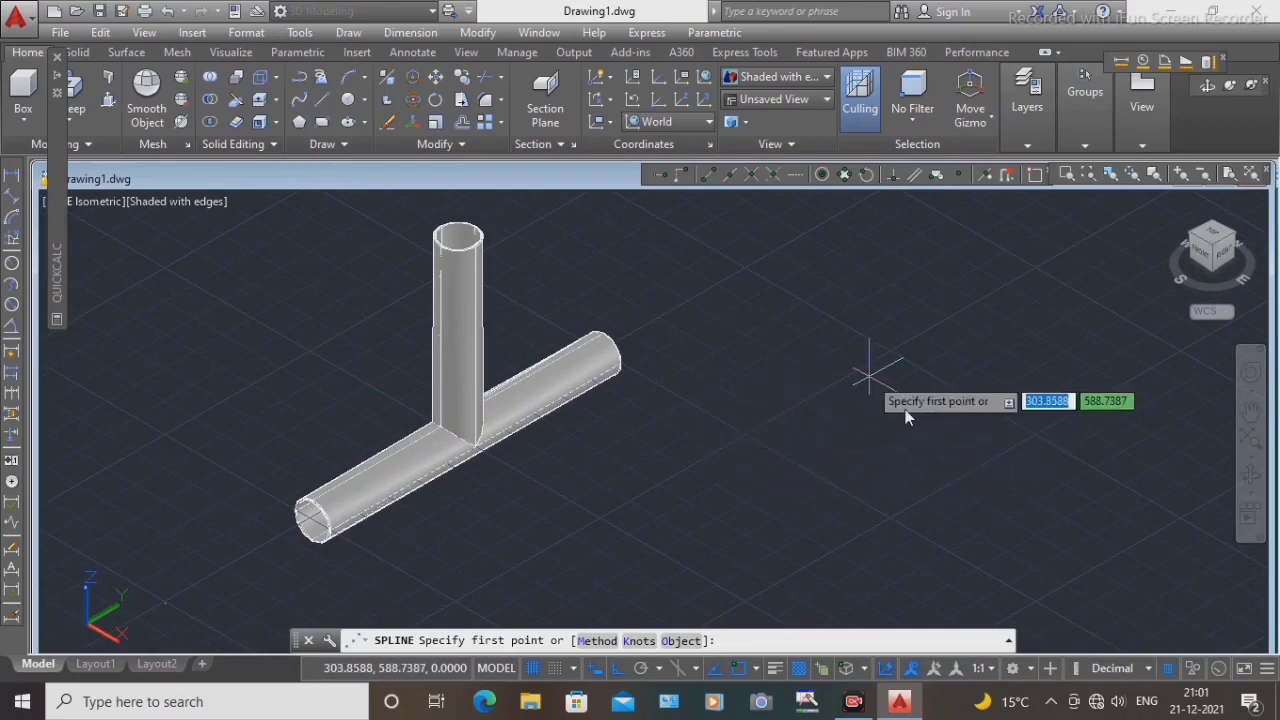
pyautogui.click(882, 390)
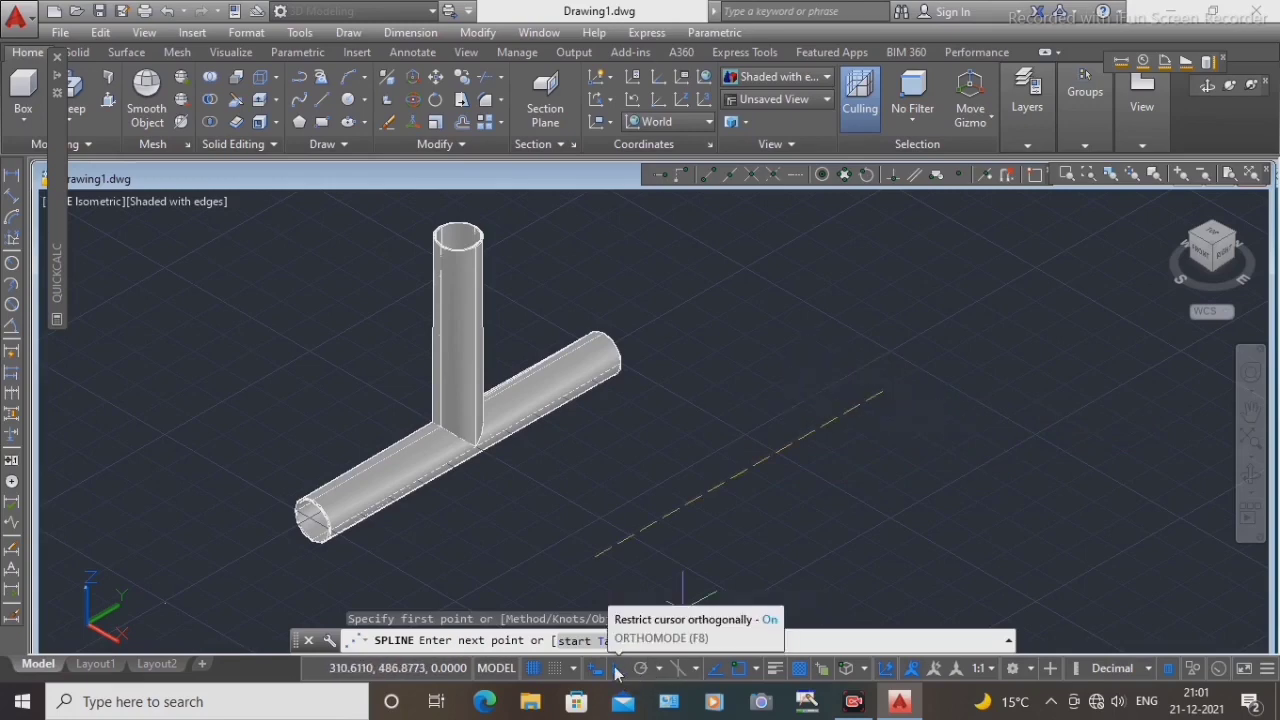
pyautogui.click(615, 670)
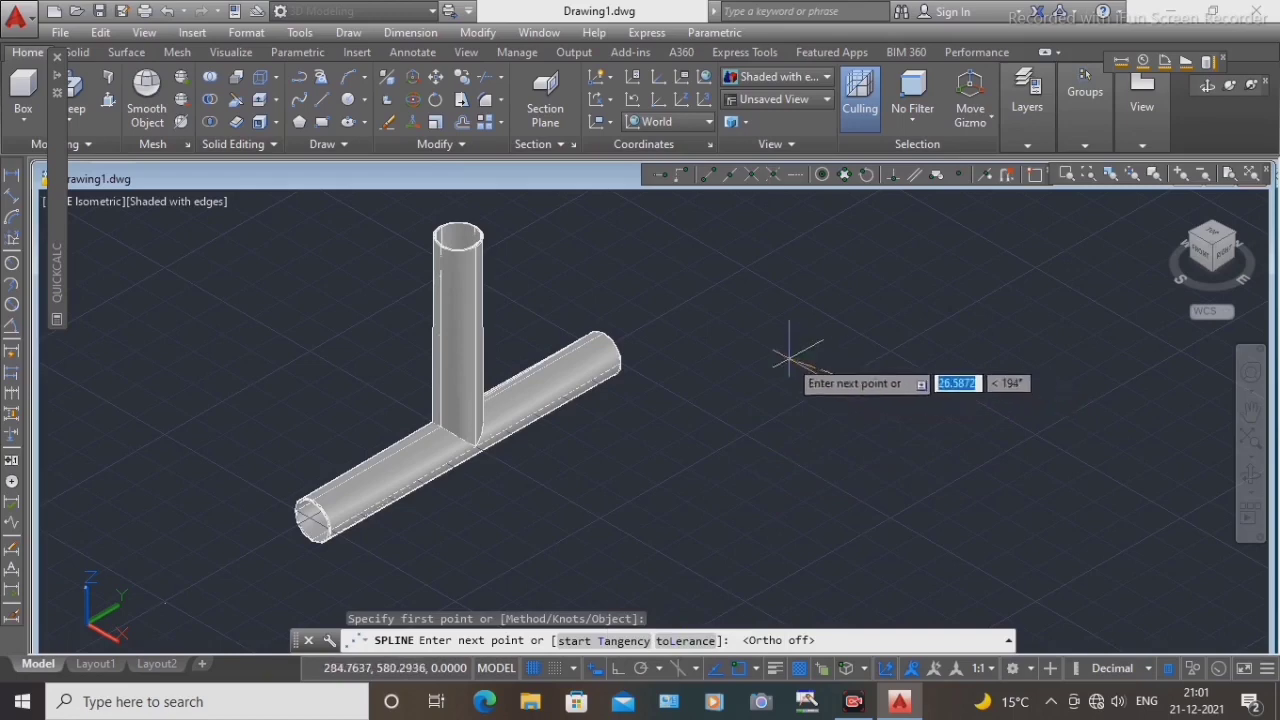
pyautogui.click(768, 390)
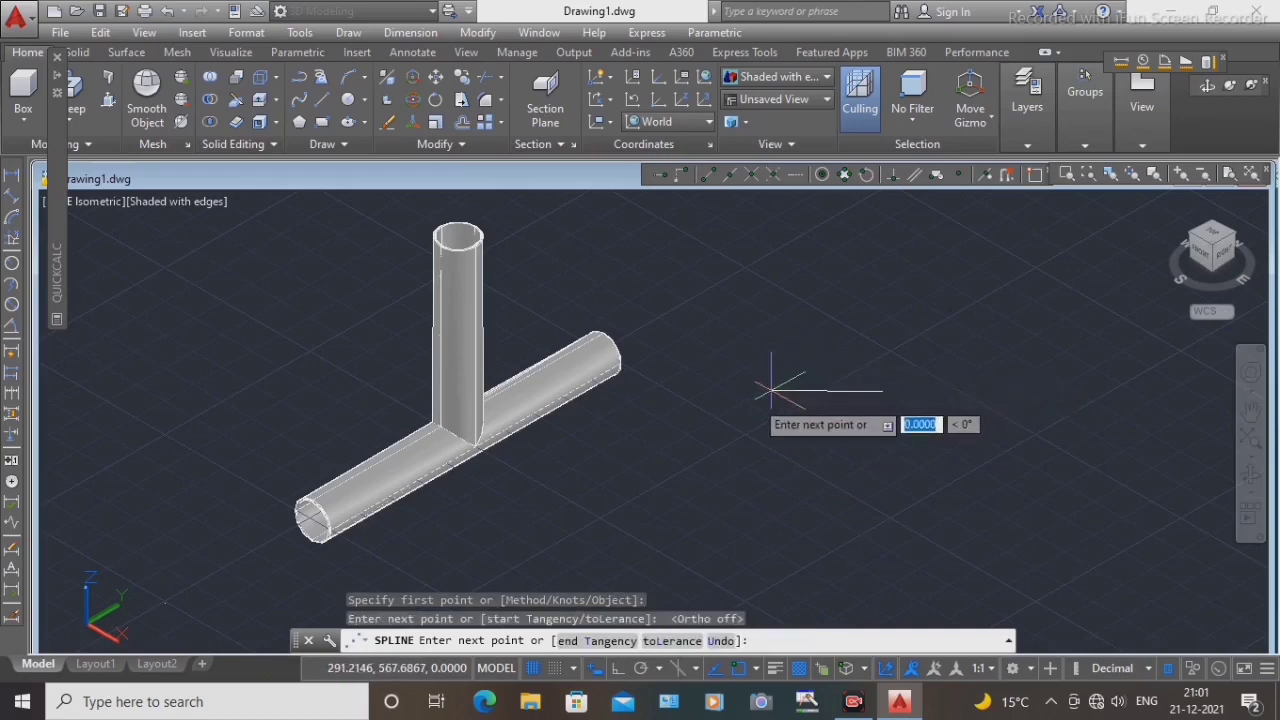
pyautogui.click(697, 512)
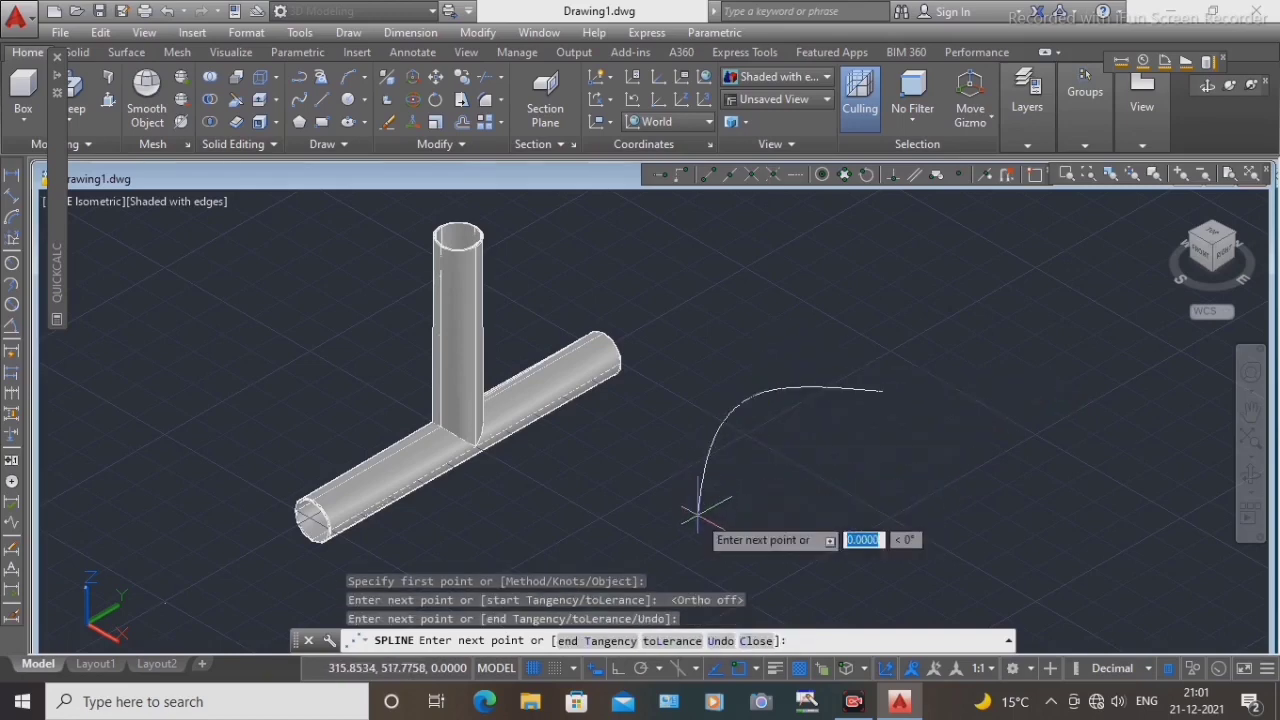
pyautogui.rightClick(697, 512)
pyautogui.click(780, 226)
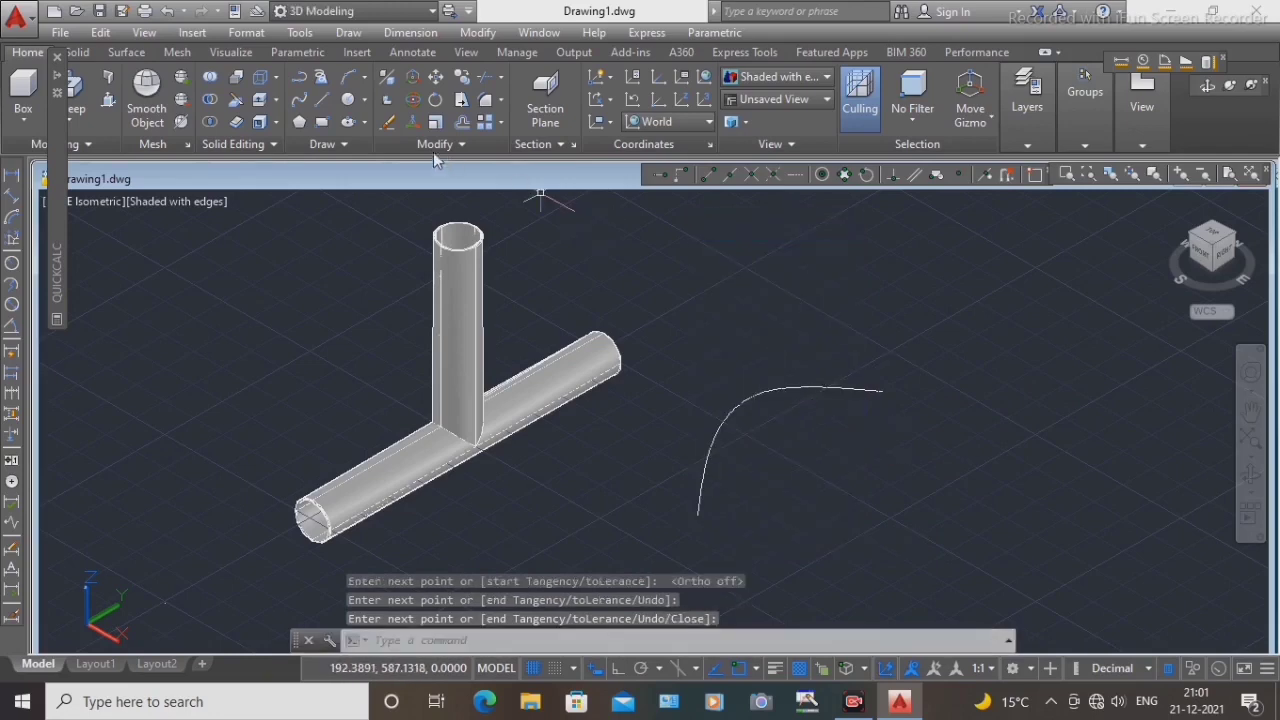
# Step: Draw a circle of radius 6 to the right of the spline curve
pyautogui.click(368, 95)
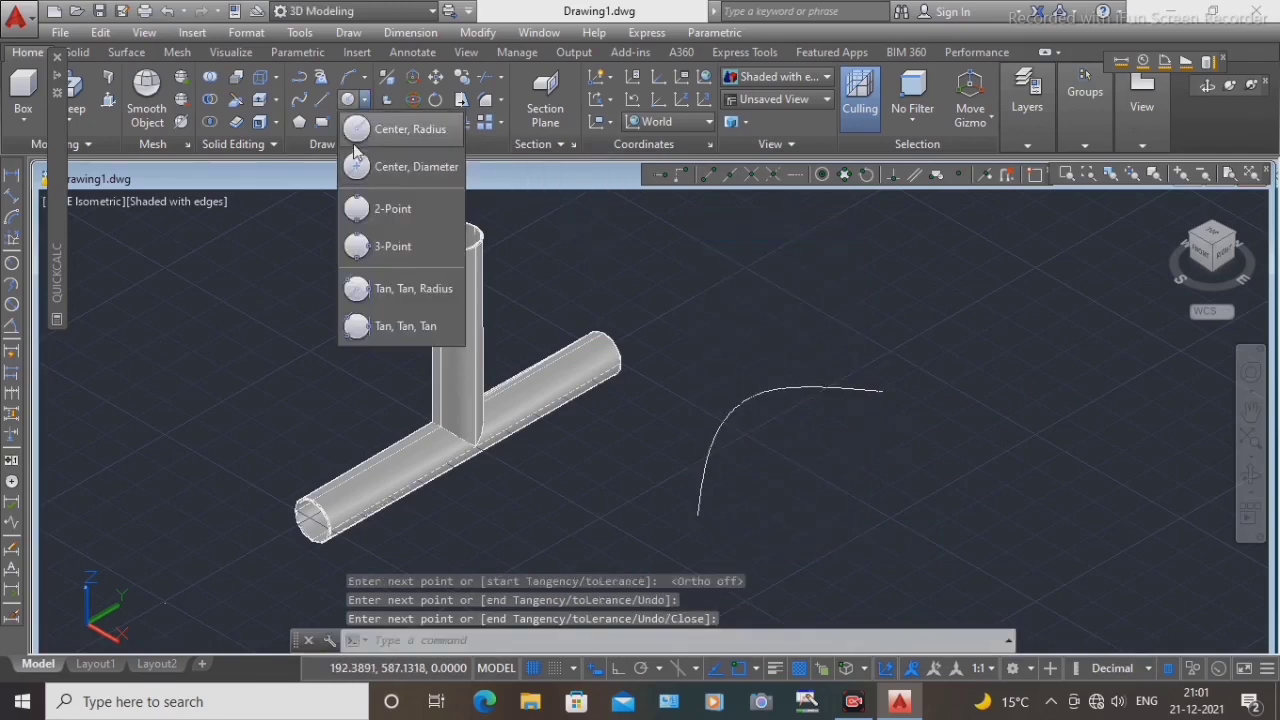
pyautogui.click(365, 128)
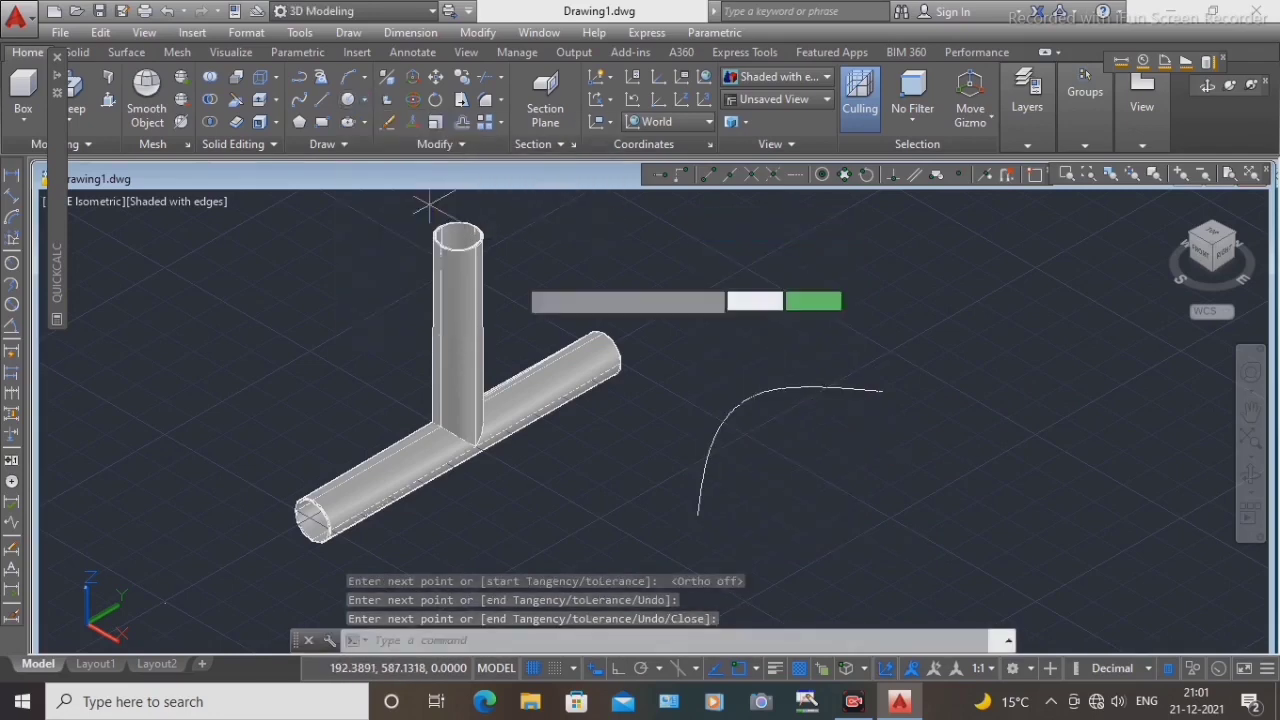
pyautogui.click(1002, 419)
pyautogui.write('6')
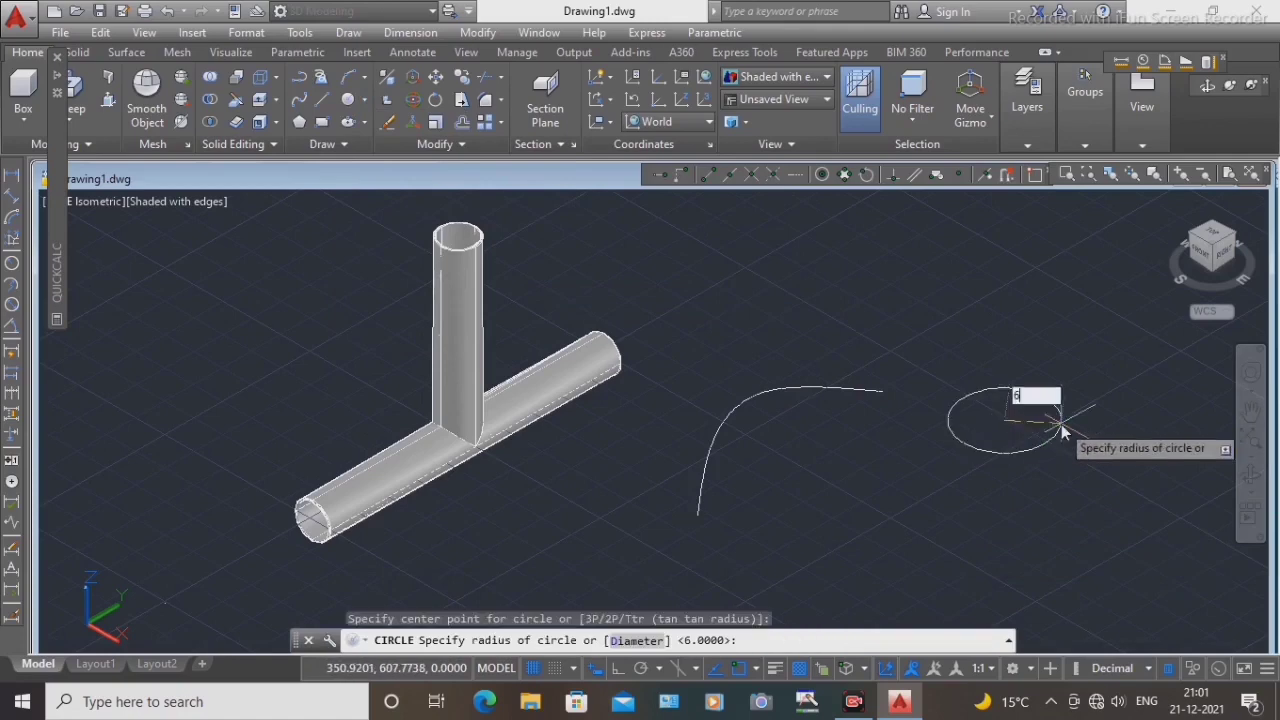
pyautogui.press('Return')
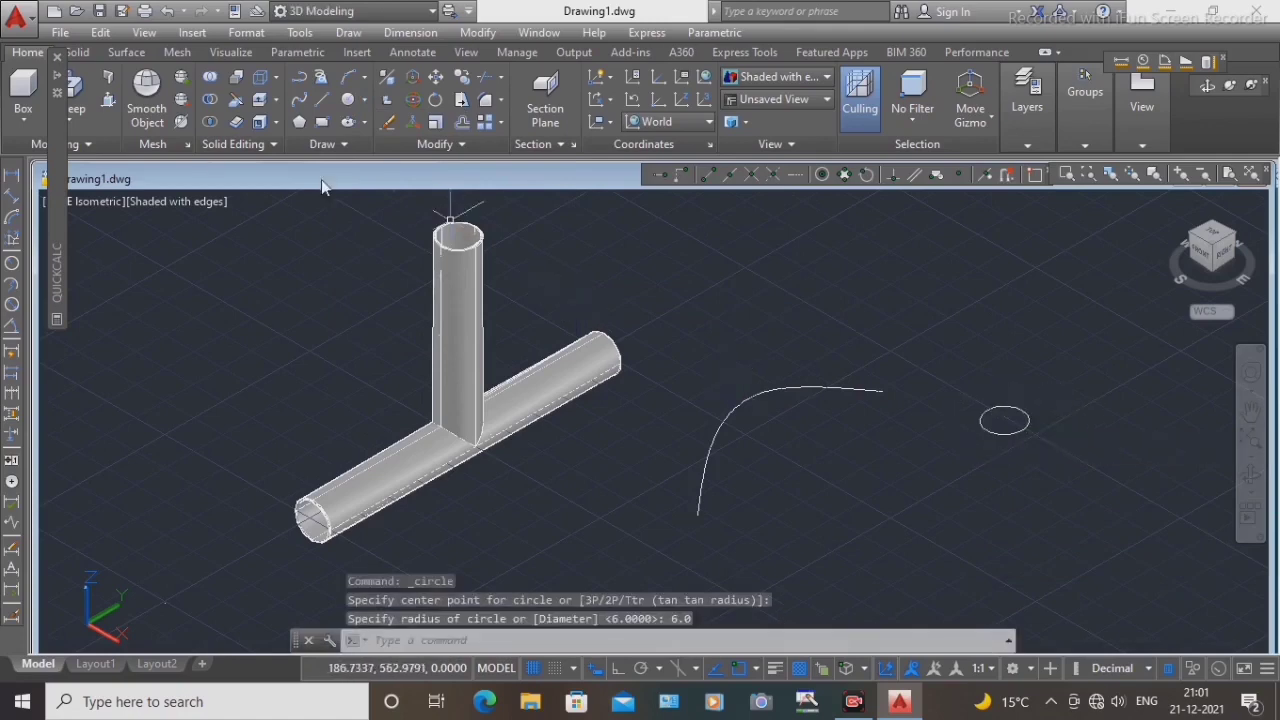
# Step: Sweep the radius-6 circle as a solid along the spline to form a curved elbow
pyautogui.click(76, 125)
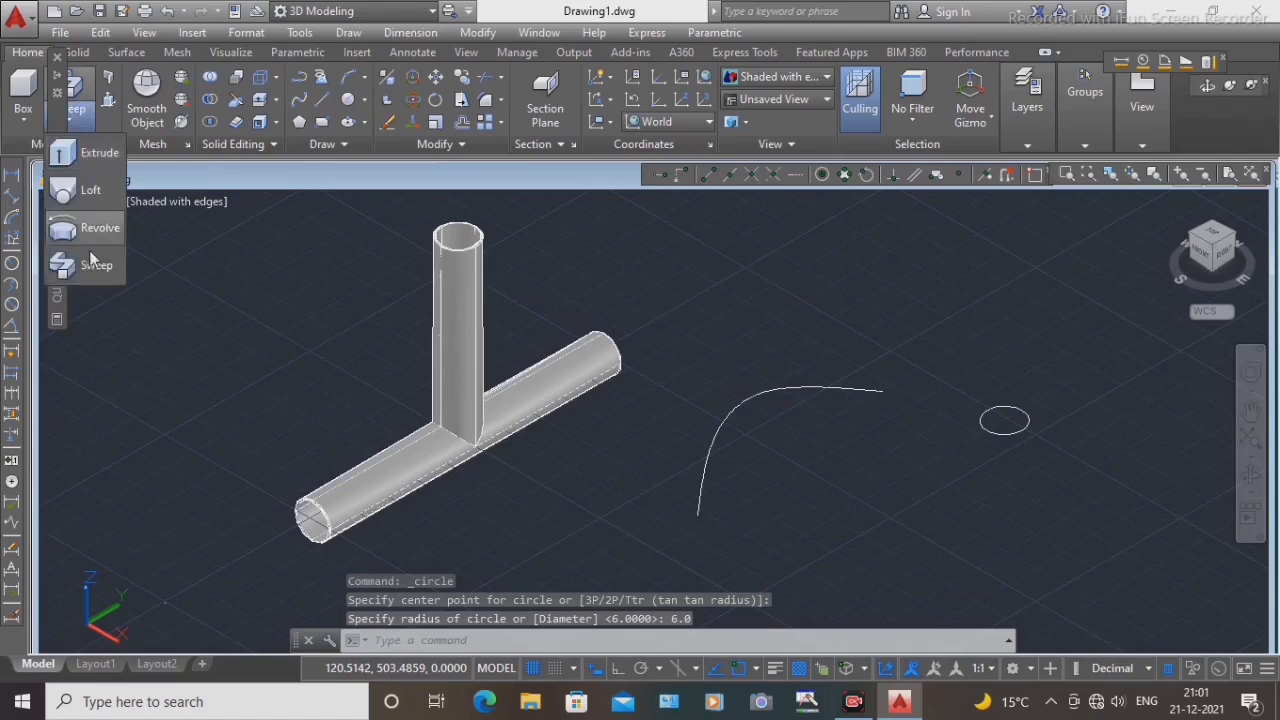
pyautogui.click(86, 268)
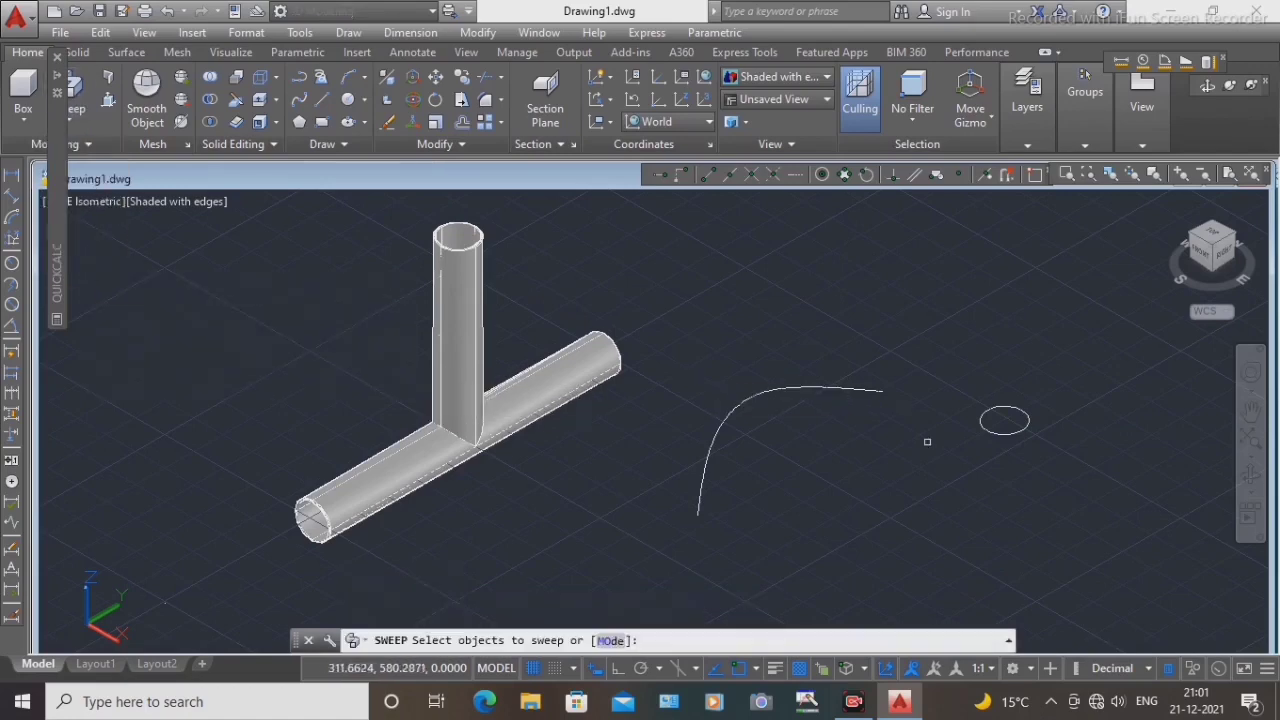
pyautogui.click(612, 640)
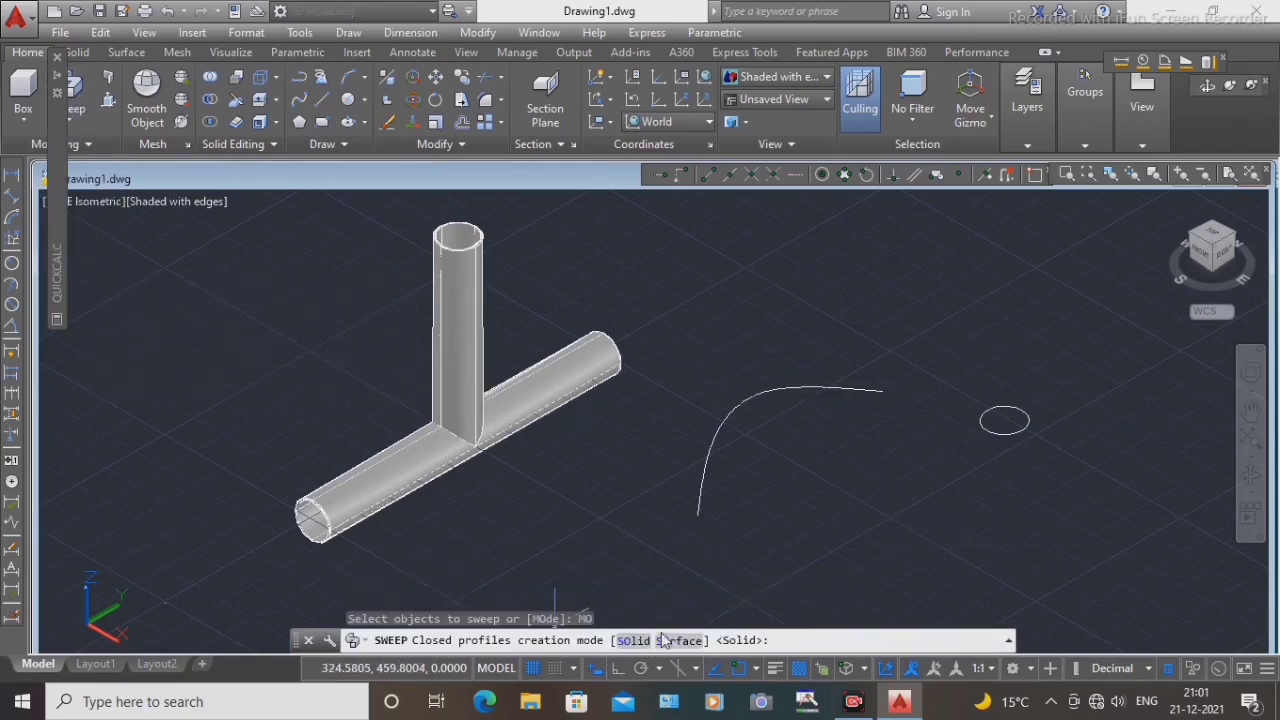
pyautogui.click(633, 640)
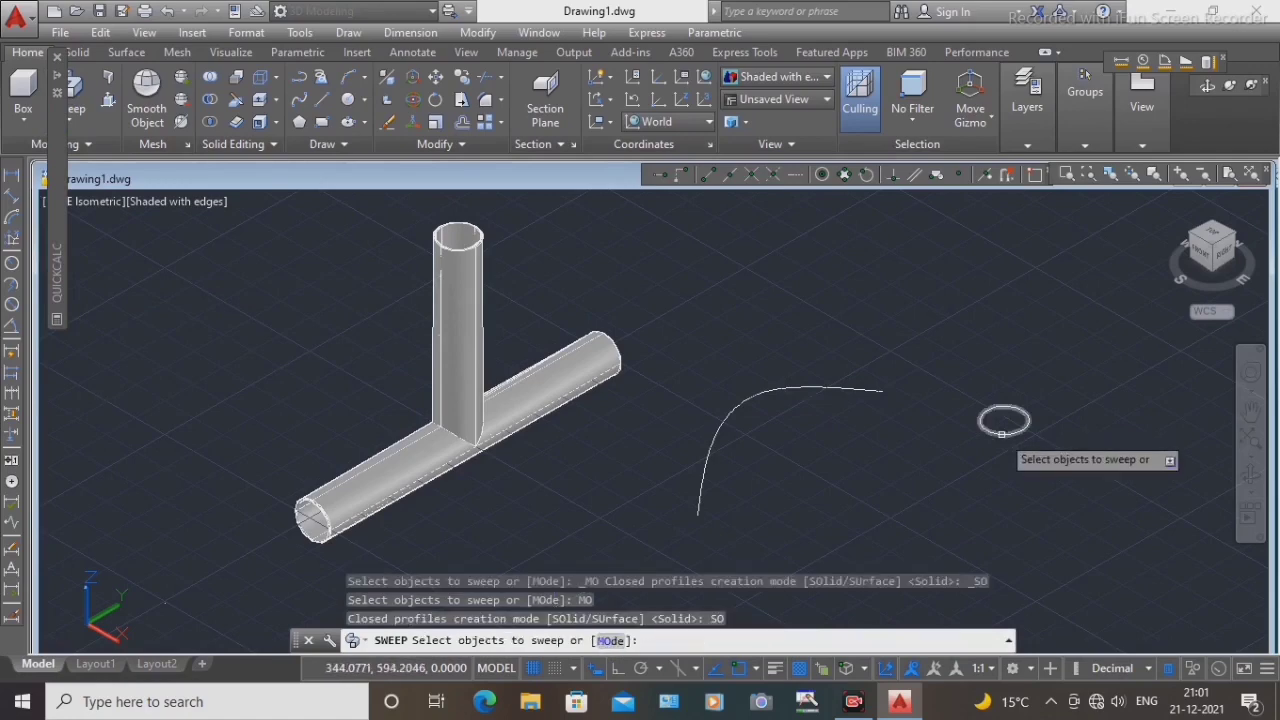
pyautogui.click(1002, 433)
pyautogui.click(925, 349)
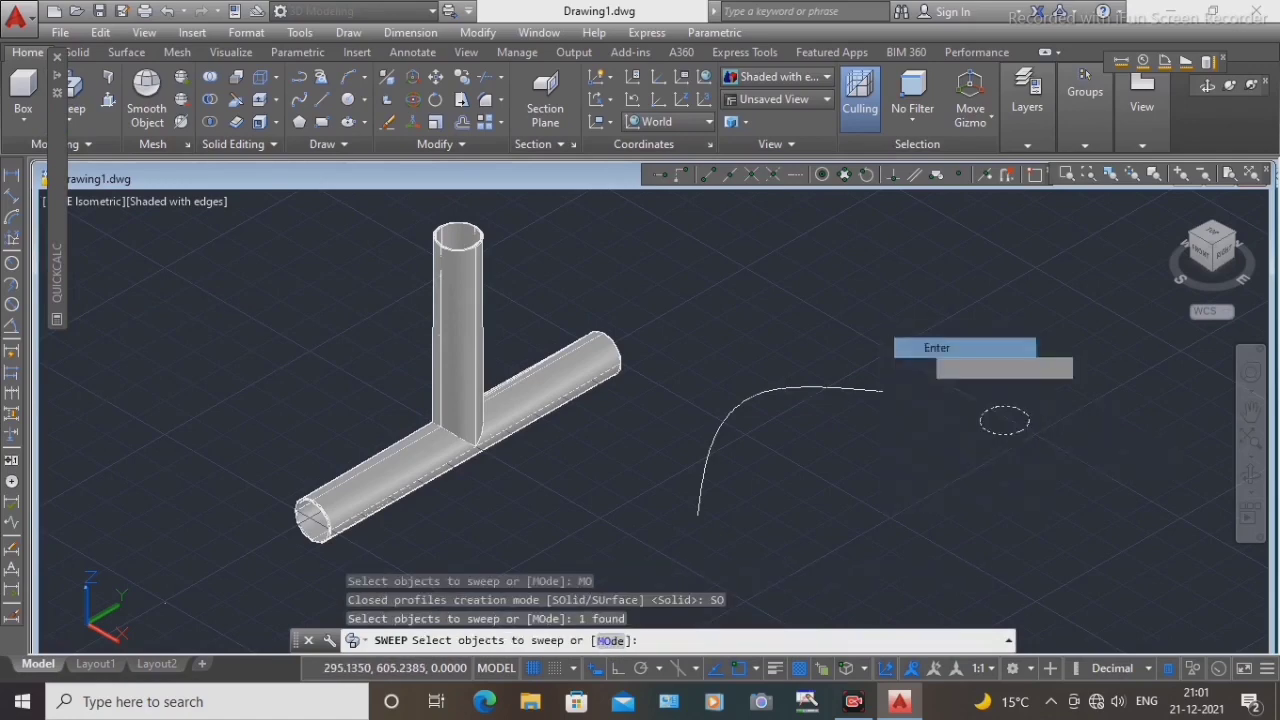
pyautogui.click(845, 387)
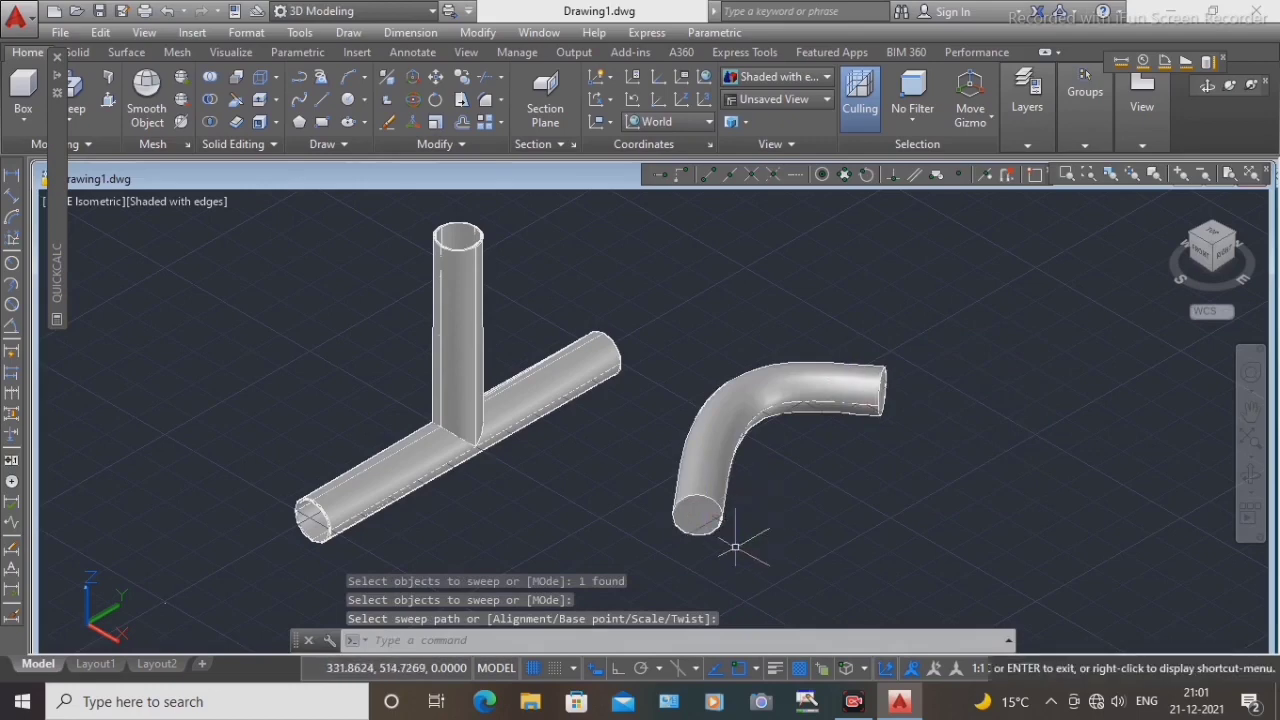
pyautogui.moveTo(735, 548); pyautogui.dragTo(711, 500, button='middle')
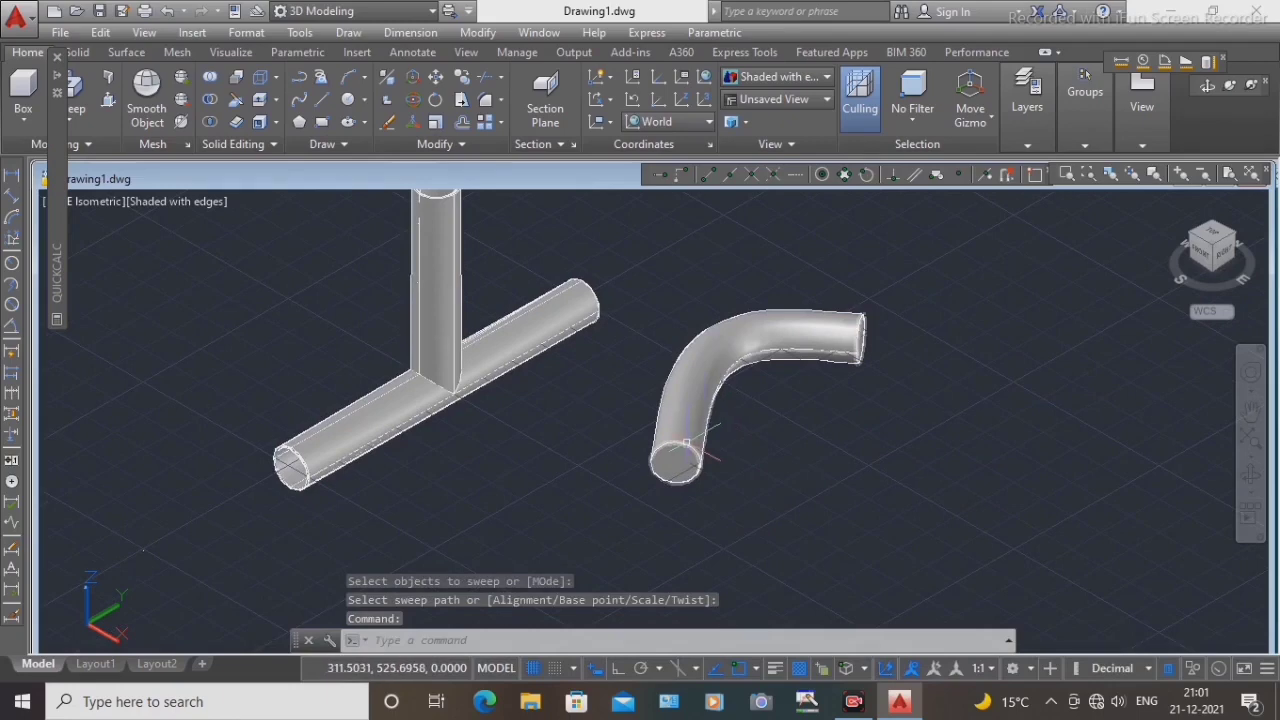
pyautogui.scroll(2, 686, 443)
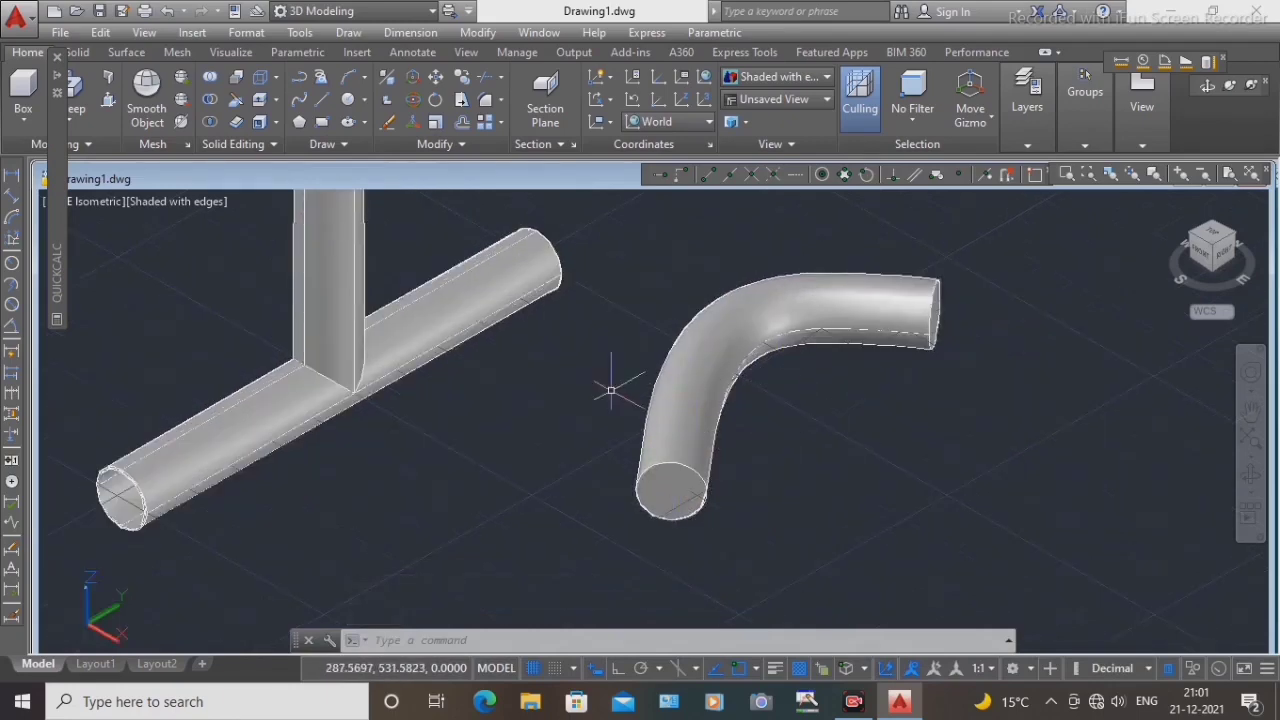
# Step: Shell the curved elbow with a 0.3 wall, removing one end face to leave it open
pyautogui.click(276, 131)
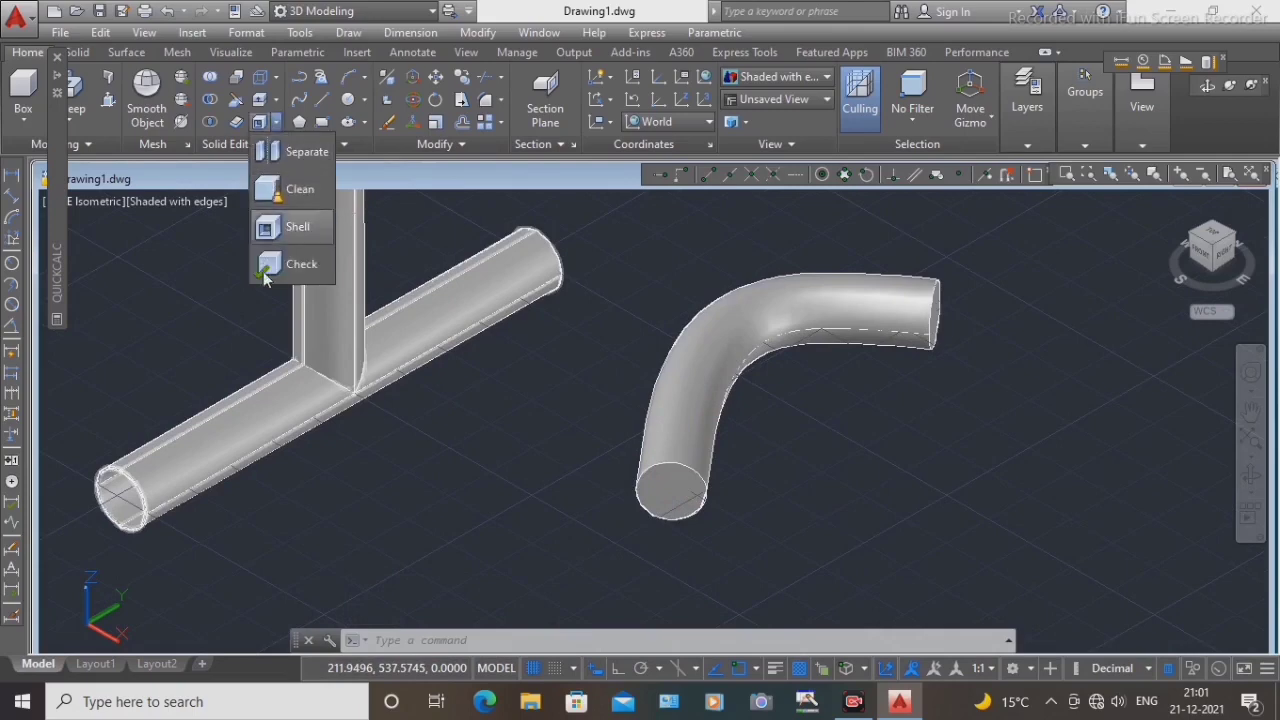
pyautogui.click(285, 223)
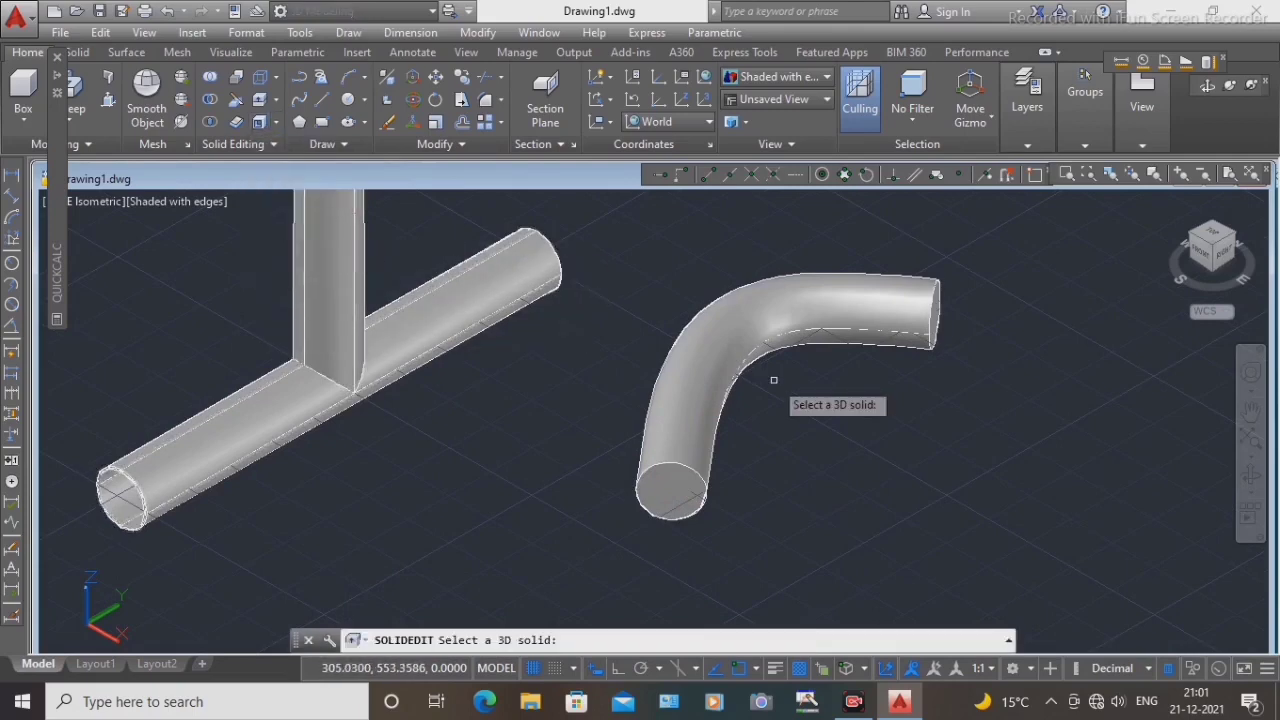
pyautogui.click(710, 375)
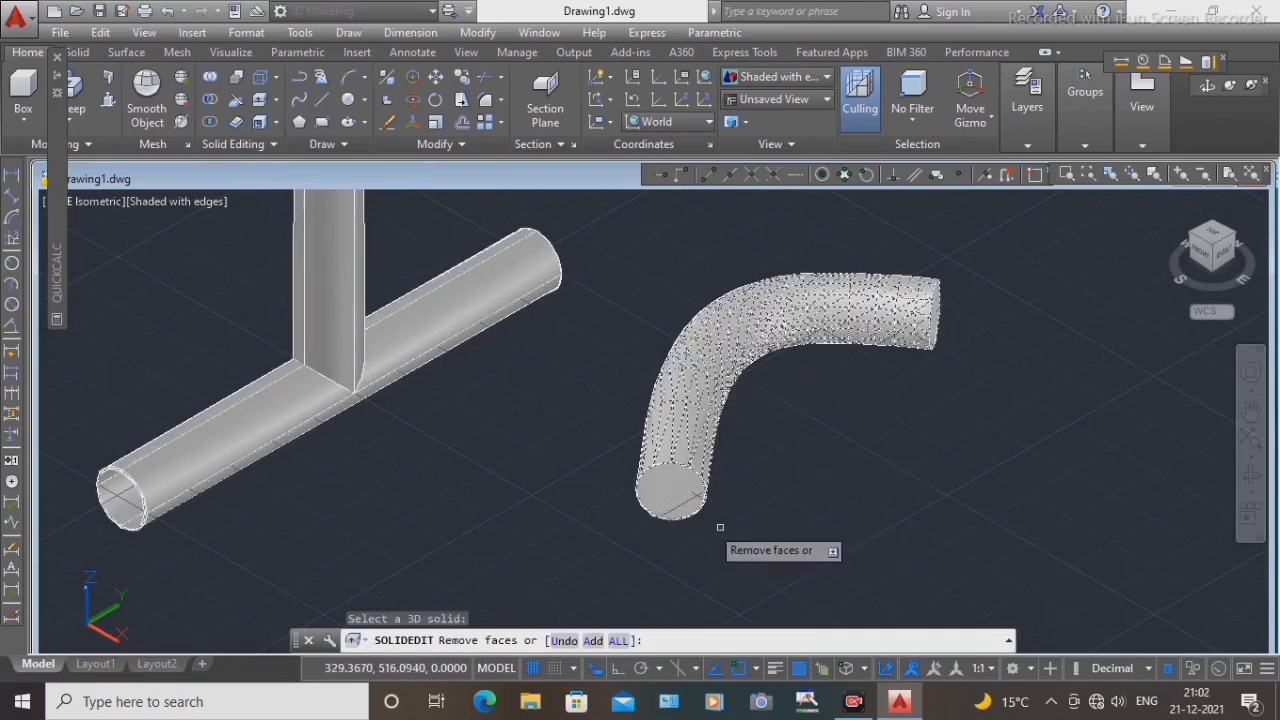
pyautogui.click(671, 498)
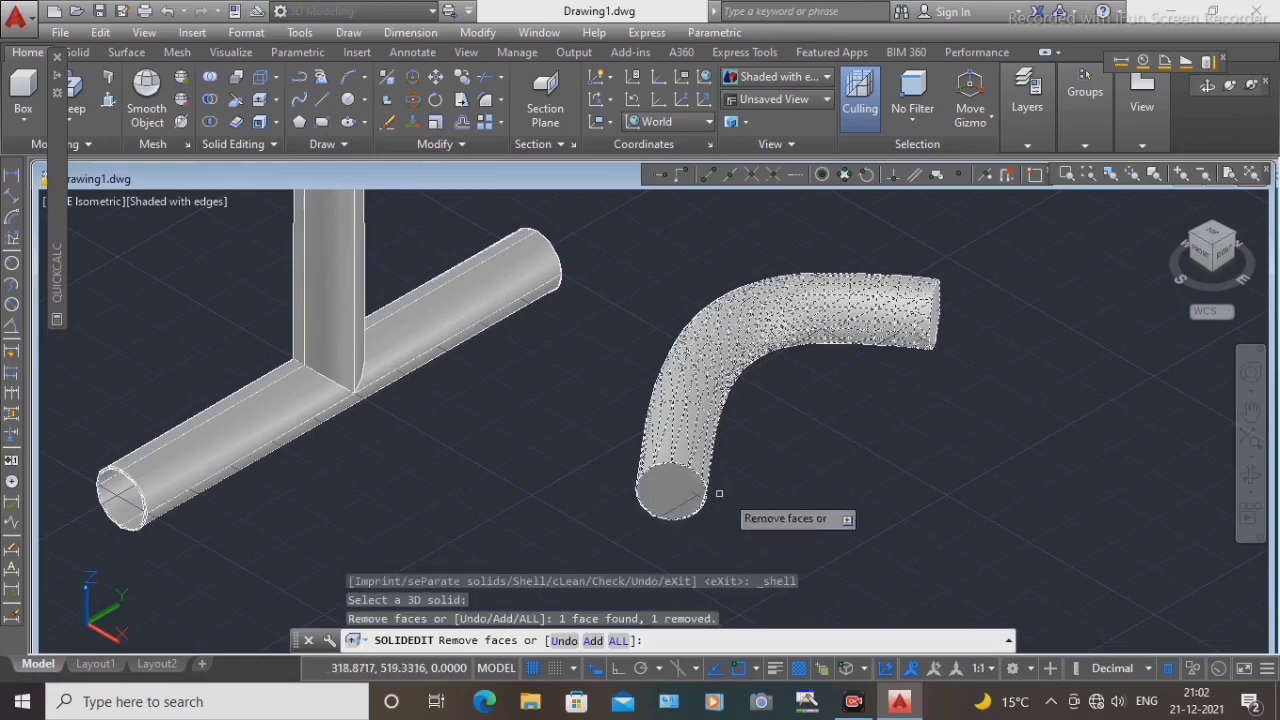
pyautogui.rightClick(830, 453)
pyautogui.click(874, 466)
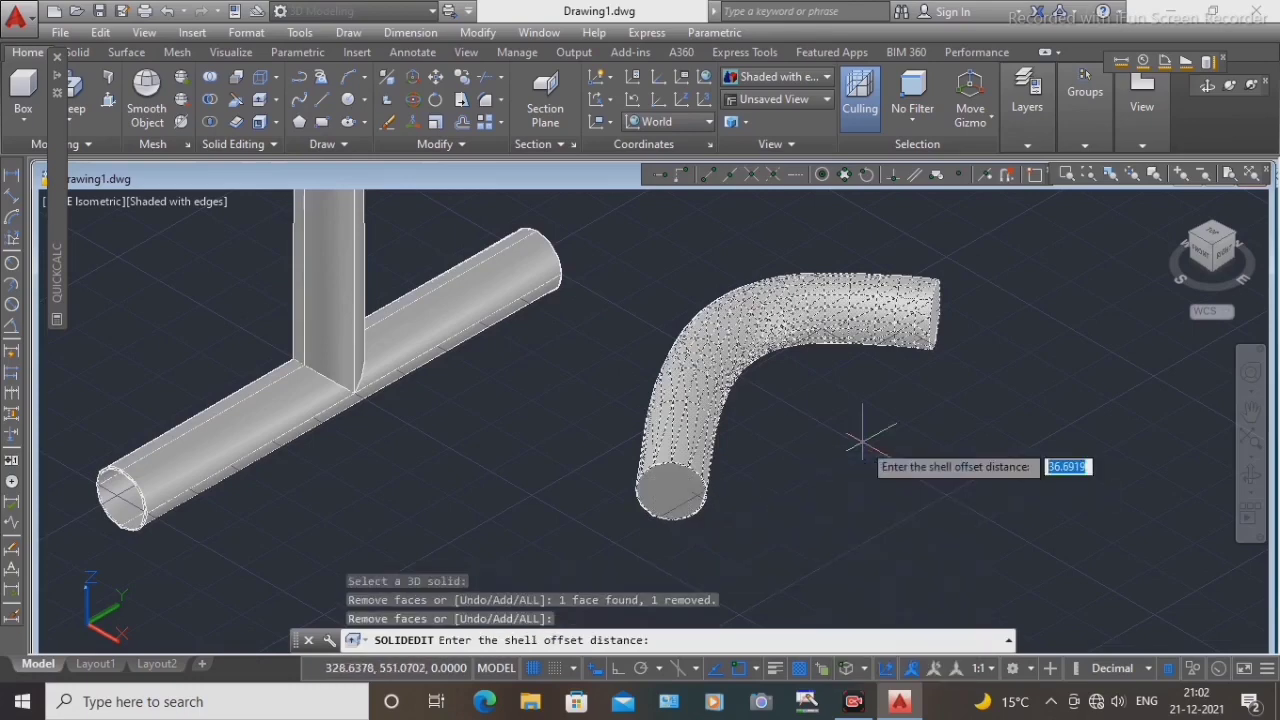
pyautogui.write('0.3')
pyautogui.press('Return')
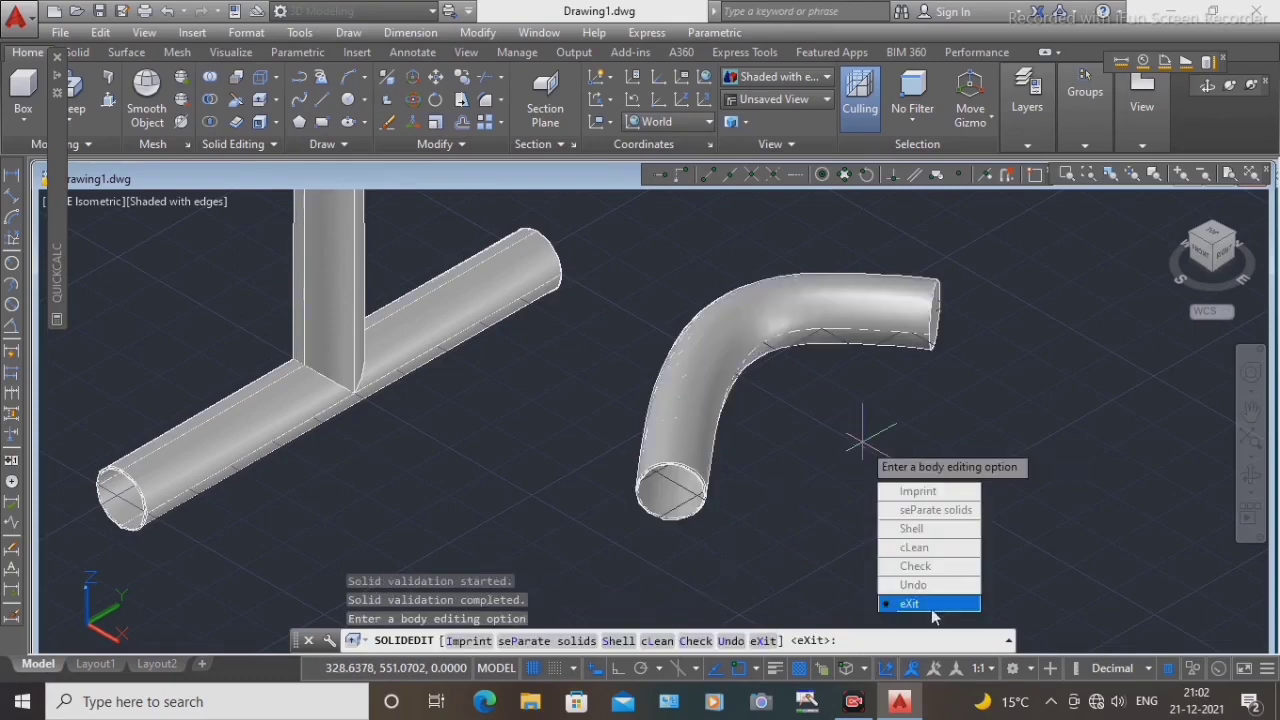
pyautogui.press('Return')
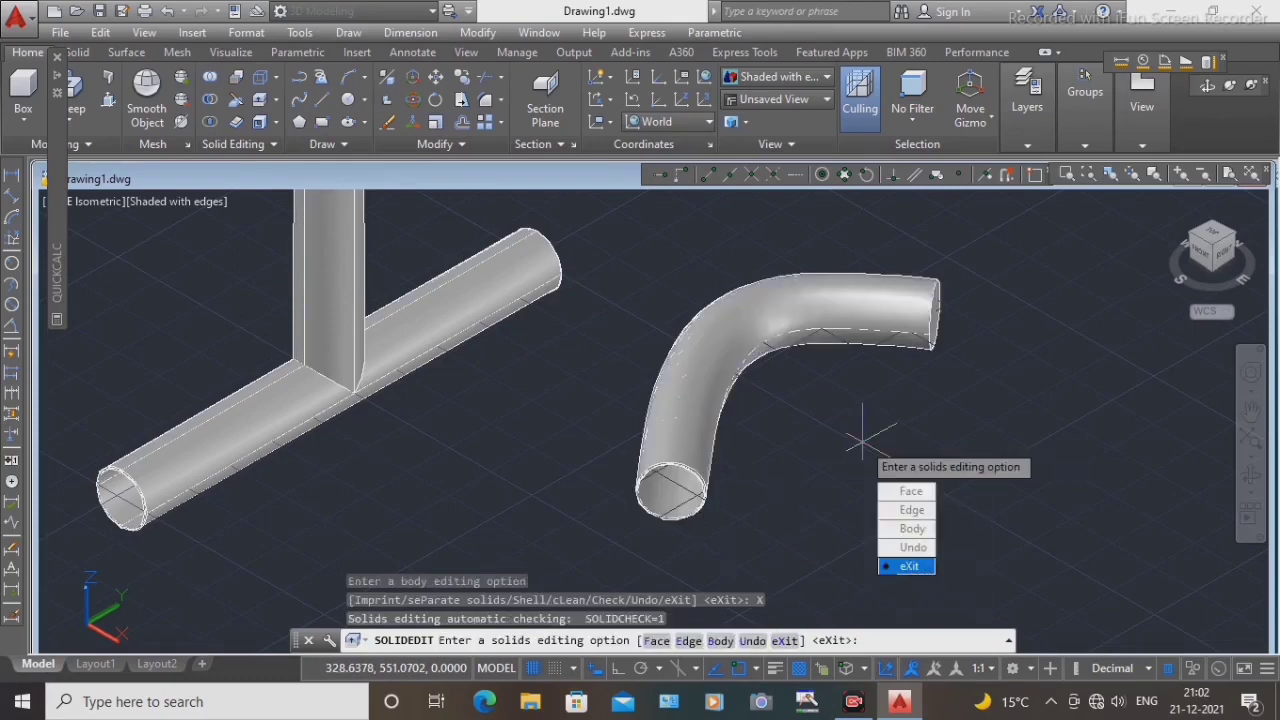
pyautogui.press('Return')
# Step: Shift the view to show both pipes and select the T-joint pipe
pyautogui.scroll(3, 672, 450)
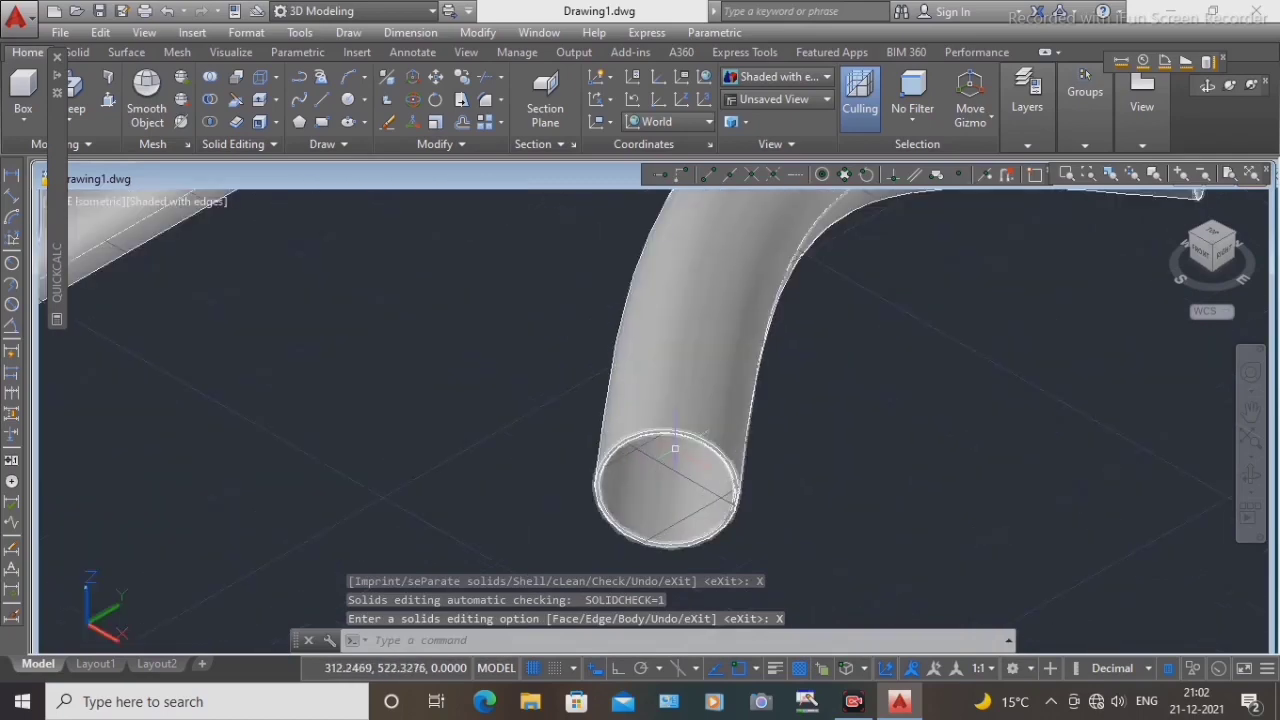
pyautogui.scroll(-3, 675, 449)
pyautogui.moveTo(863, 403)
pyautogui.mouseDown(button='middle')
pyautogui.moveTo(834, 517)
pyautogui.moveTo(849, 489)
pyautogui.mouseUp(button='middle')
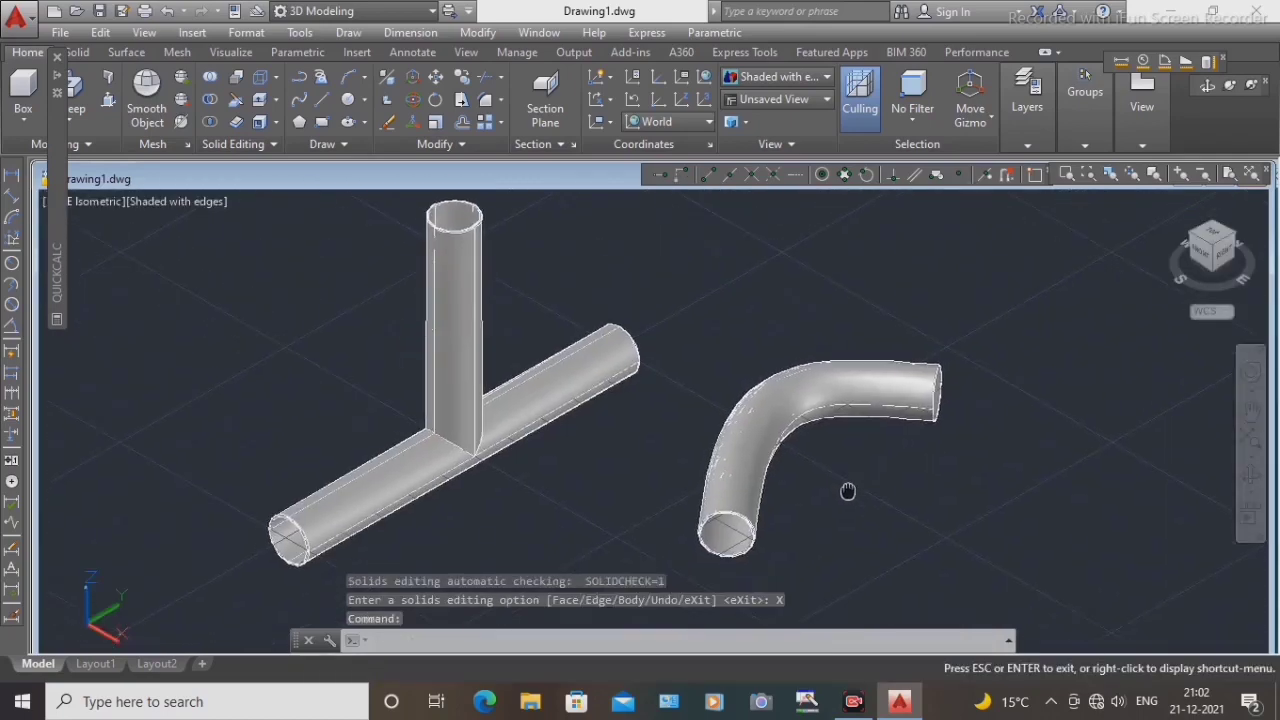
pyautogui.click(557, 374)
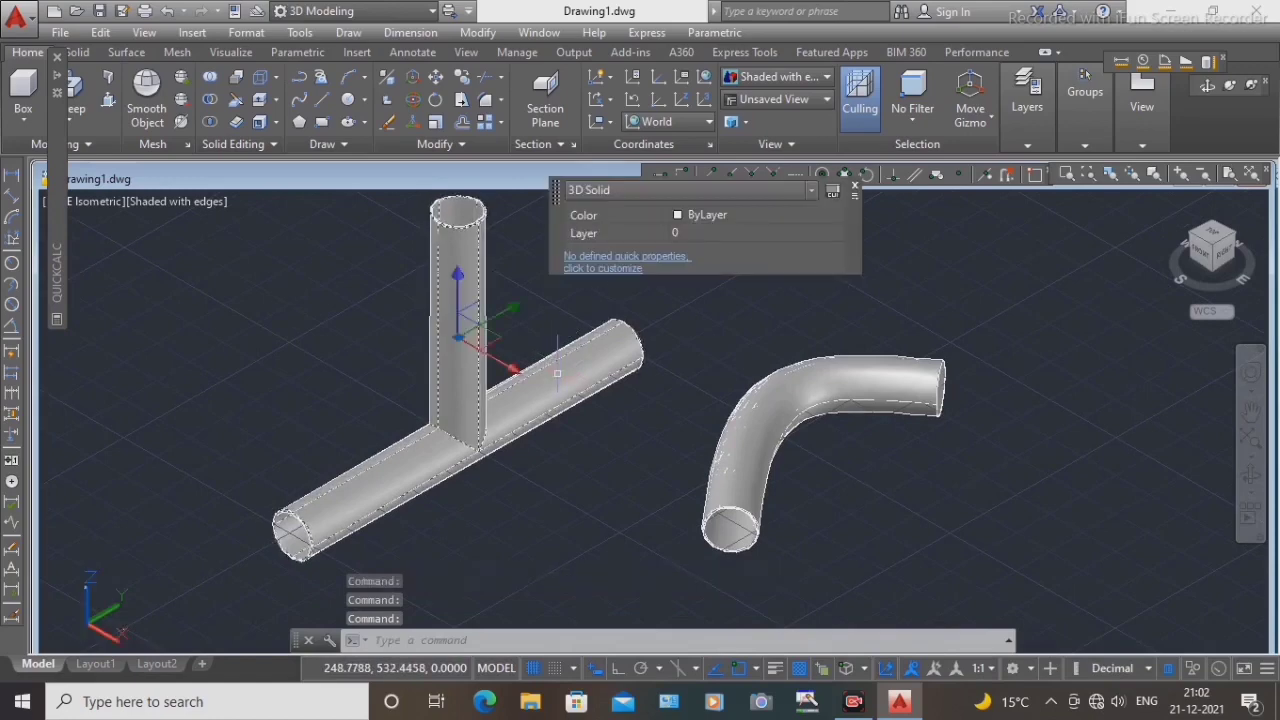
# Step: Colour the T-joint pipe yellow, check the layer list unchanged, then select only the curved elbow
pyautogui.click(769, 217)
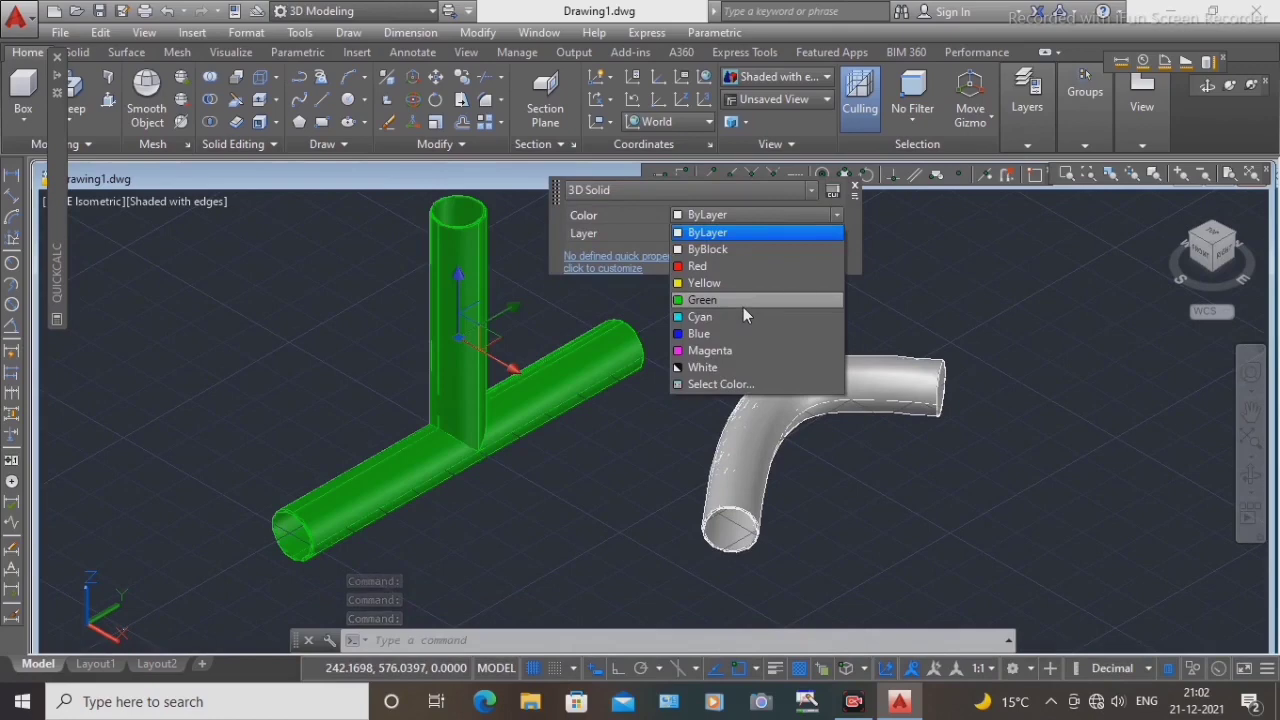
pyautogui.click(743, 284)
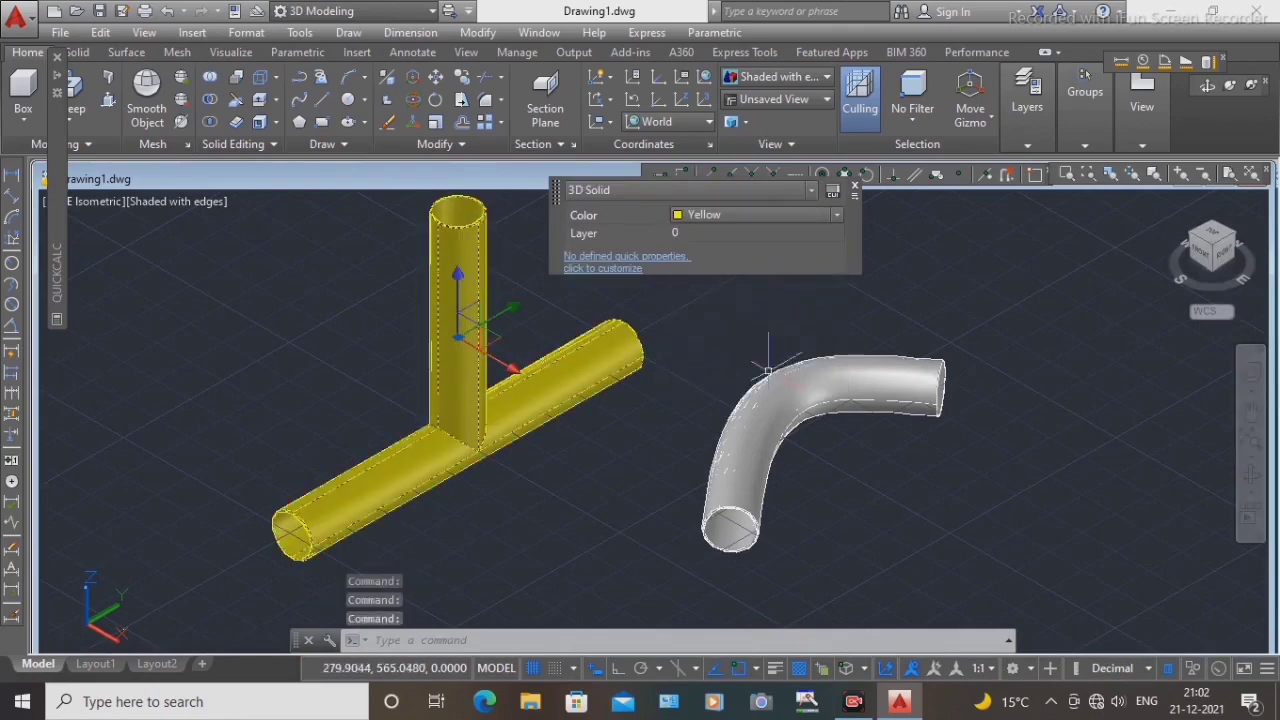
pyautogui.click(773, 418)
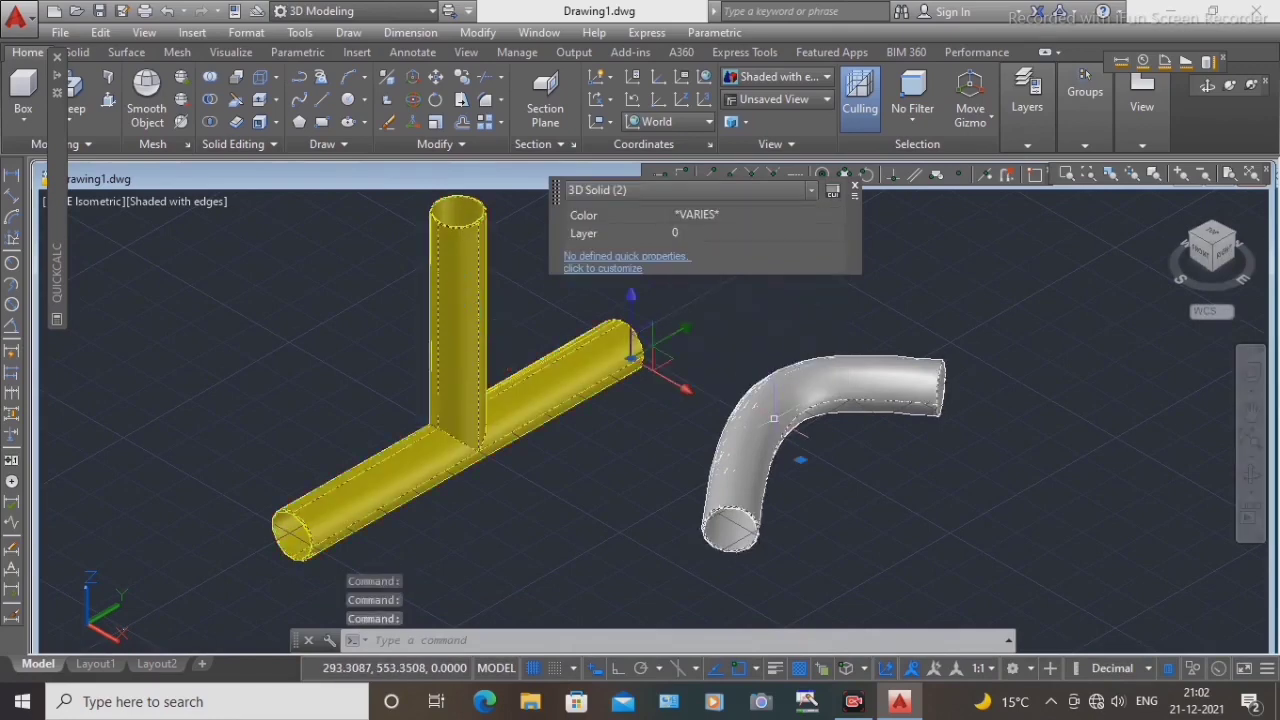
pyautogui.click(789, 233)
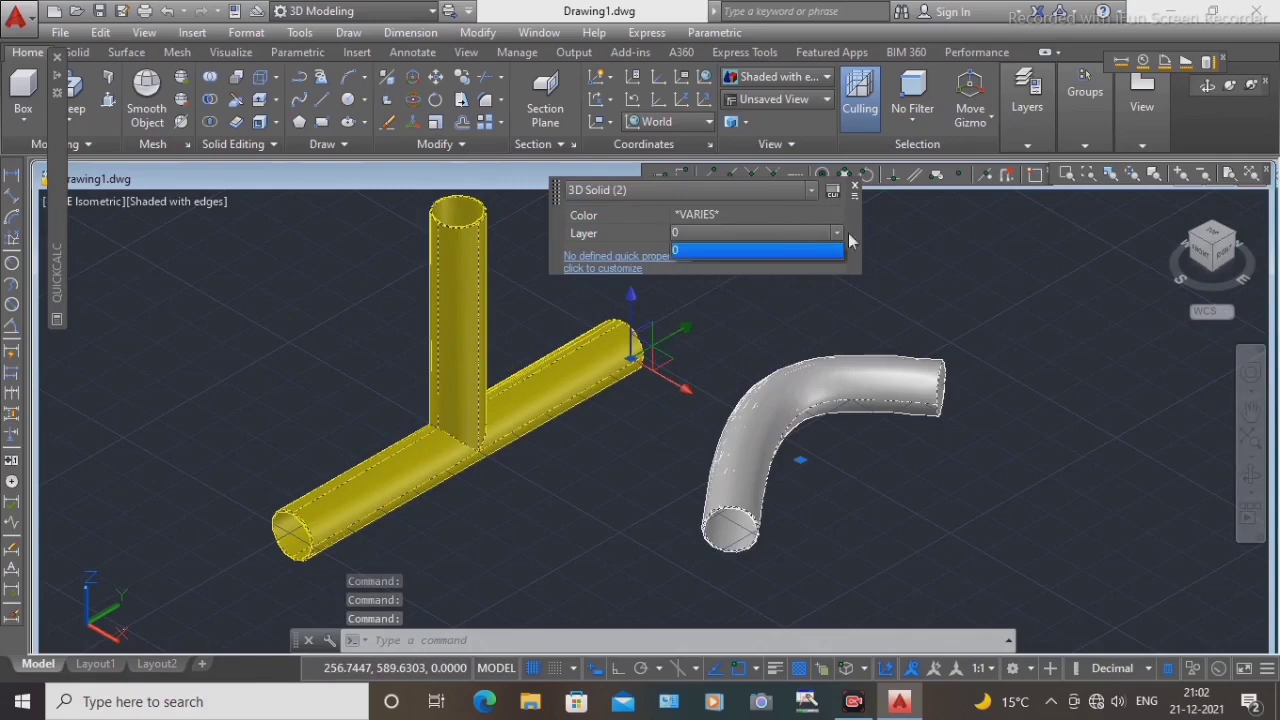
pyautogui.click(700, 251)
pyautogui.click(871, 348)
pyautogui.click(884, 362)
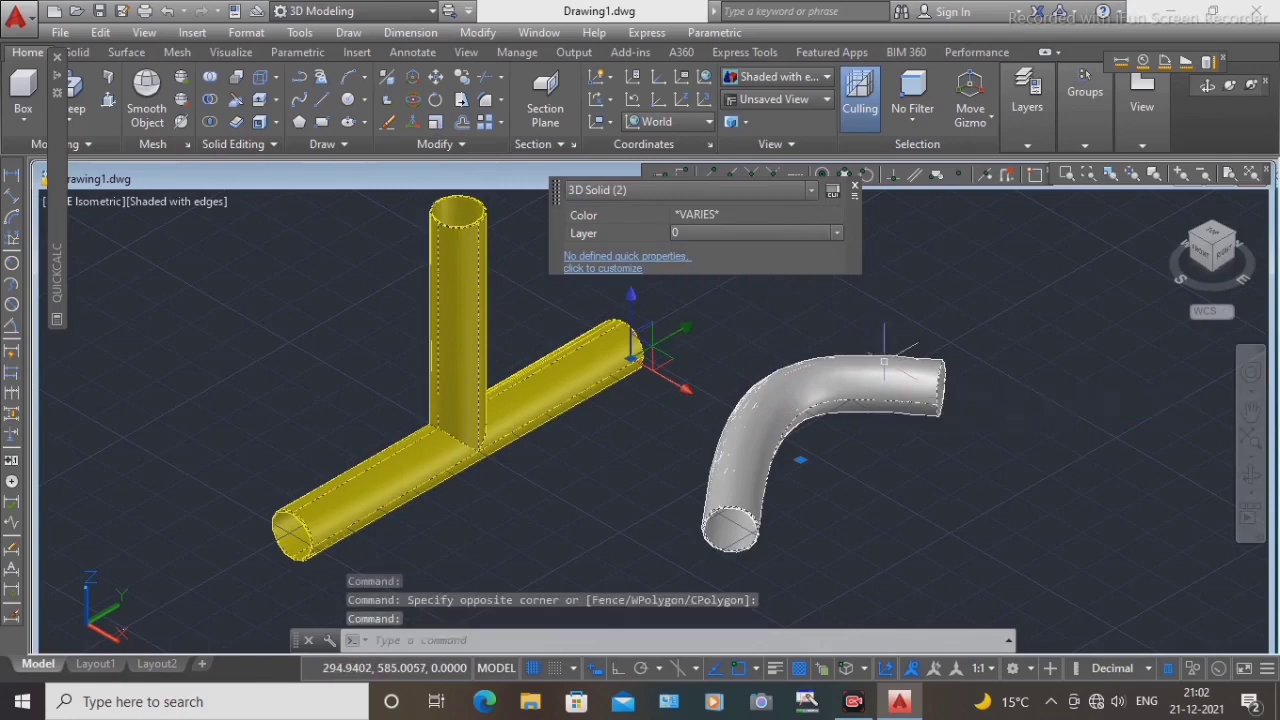
pyautogui.press('Escape')
pyautogui.click(888, 368)
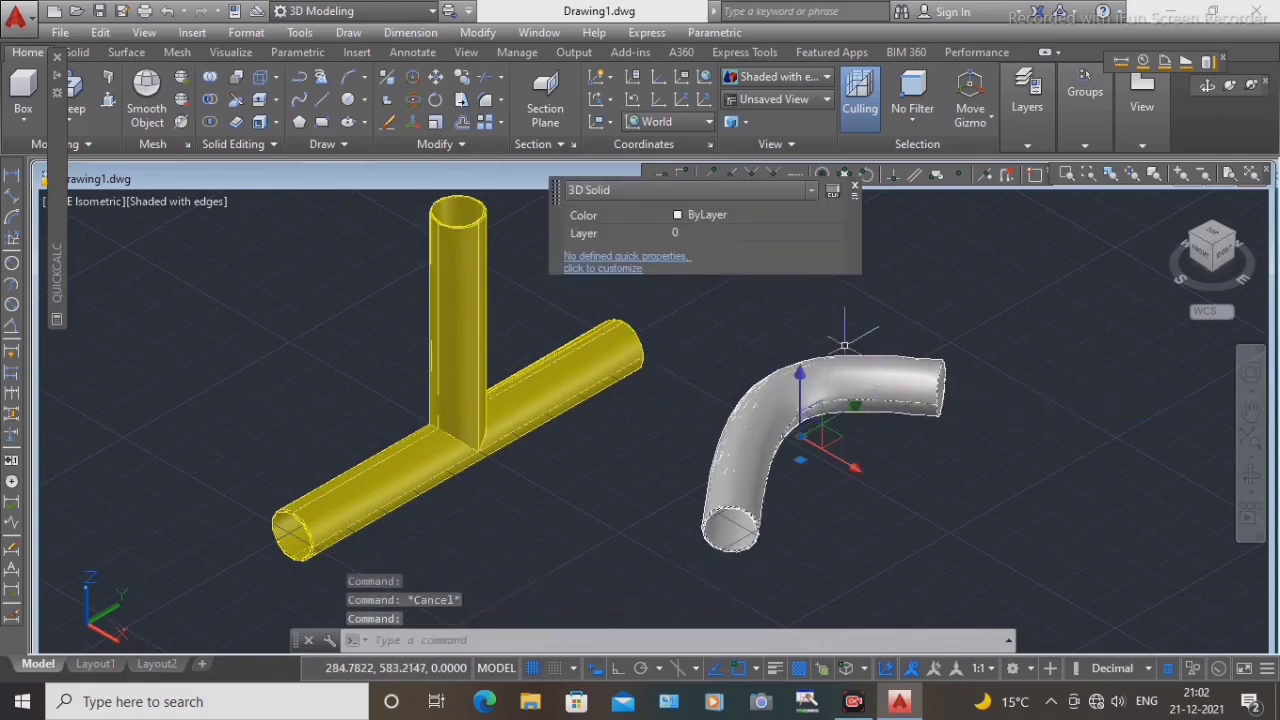
# Step: Set the curved elbow's colour to Yellow, close Quick Properties and clear the selection
pyautogui.click(768, 213)
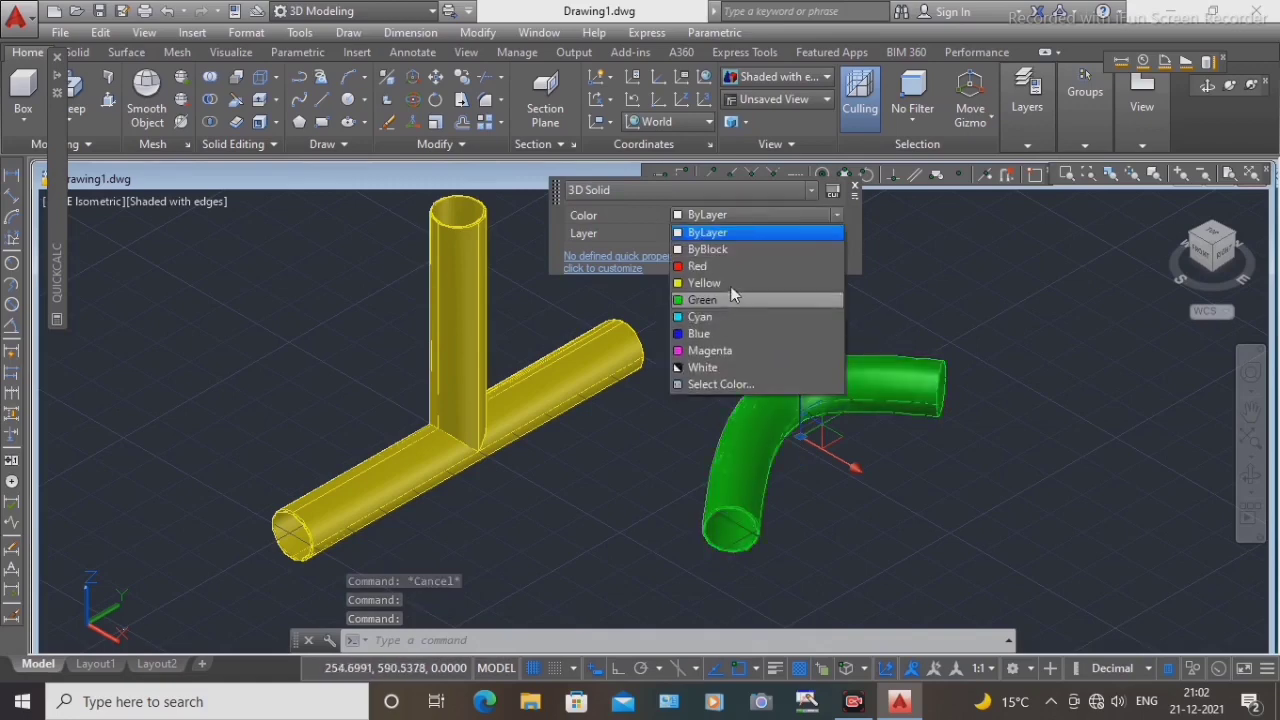
pyautogui.click(730, 284)
pyautogui.rightClick(914, 256)
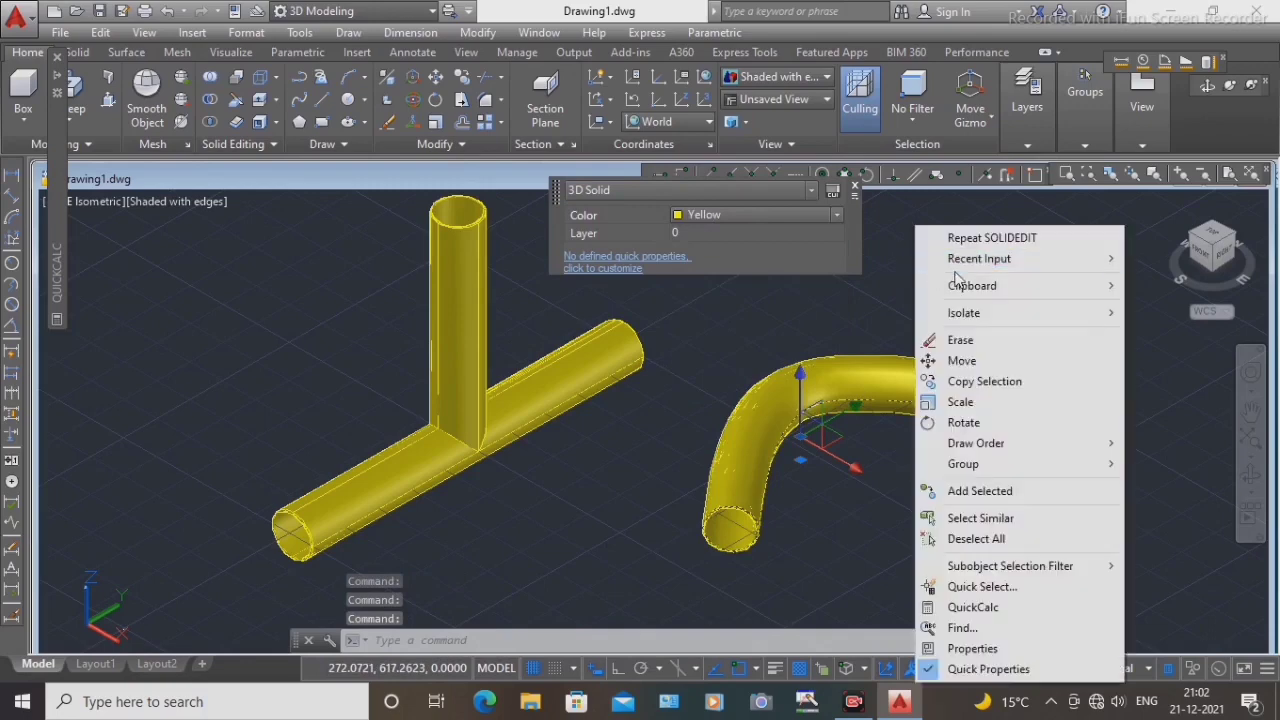
pyautogui.click(914, 262)
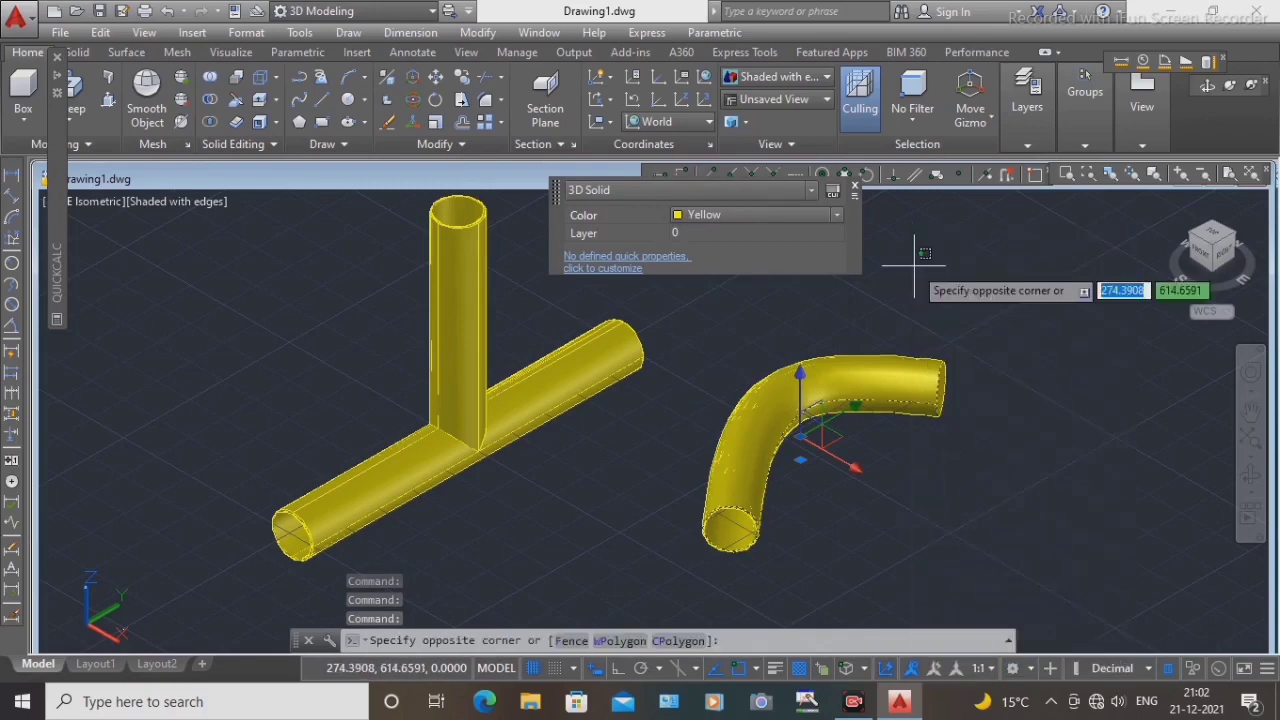
pyautogui.press('Escape')
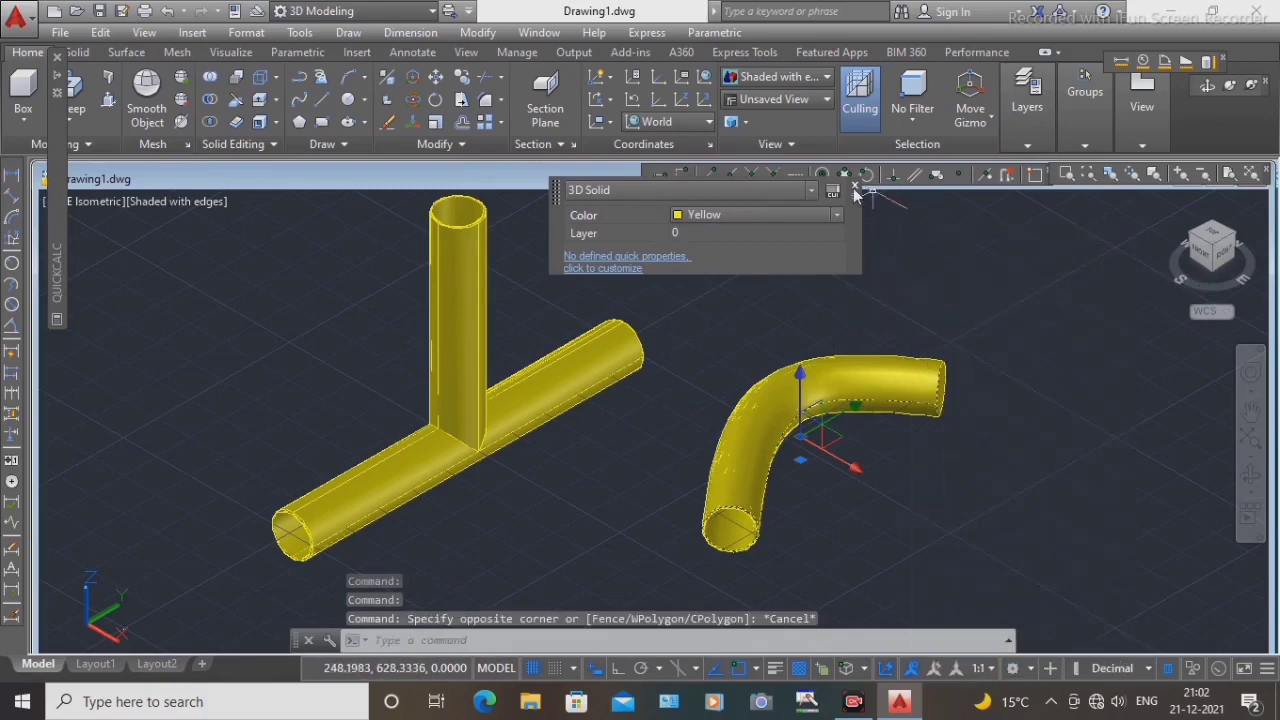
pyautogui.click(854, 190)
pyautogui.press('Escape')
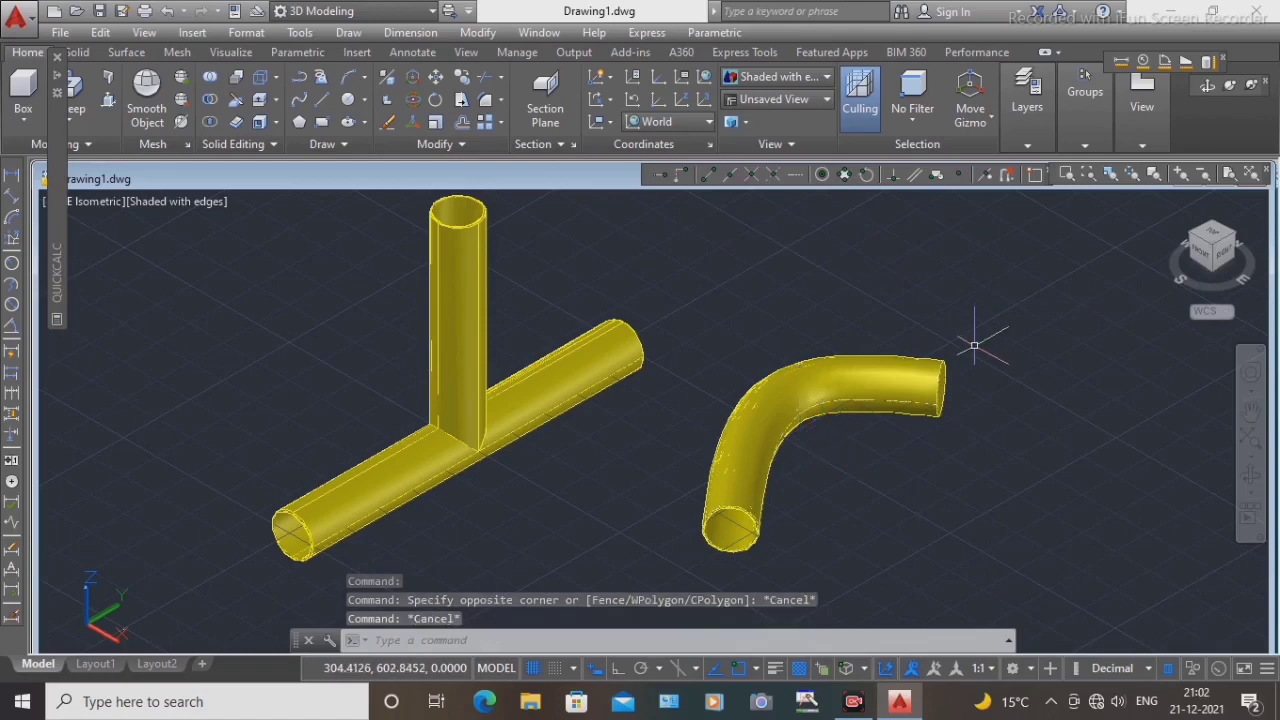
# Step: Zoom and pan (P) so both yellow pipes sit centred in the drawing area
pyautogui.scroll(-3, 651, 449)
pyautogui.moveTo(645, 455); pyautogui.dragTo(674, 410, button='middle')
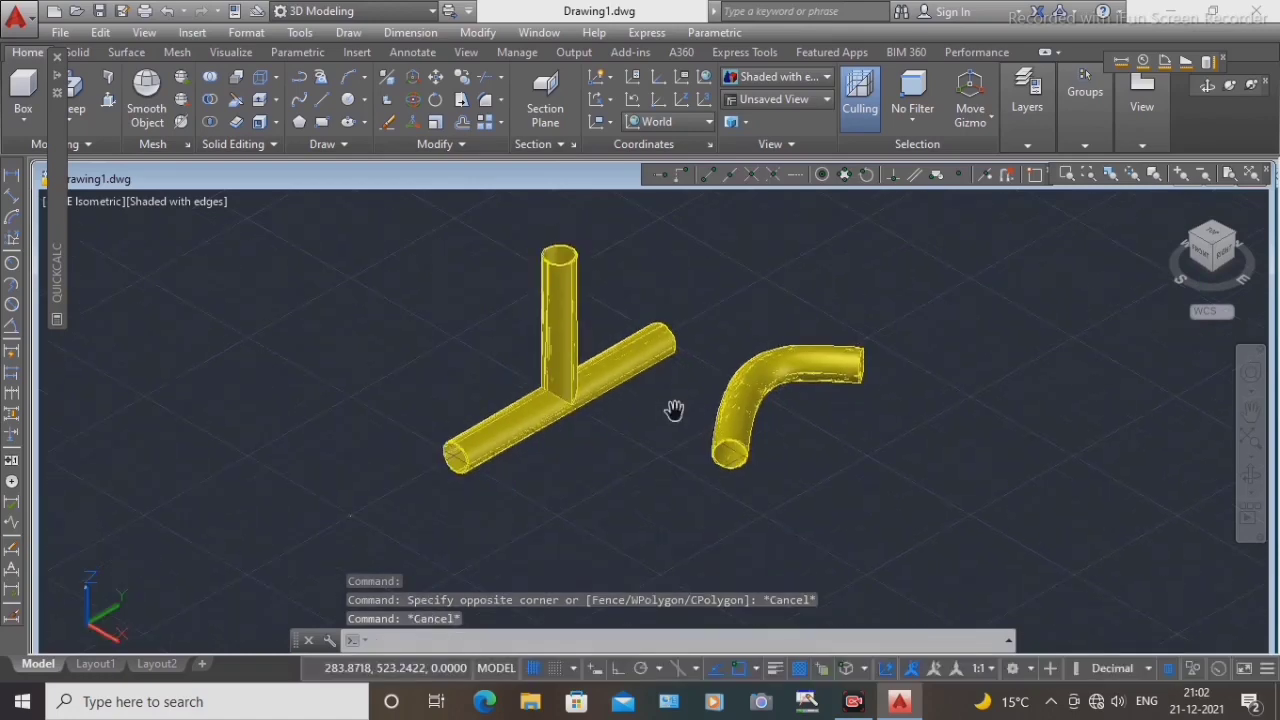
pyautogui.scroll(2, 609, 277)
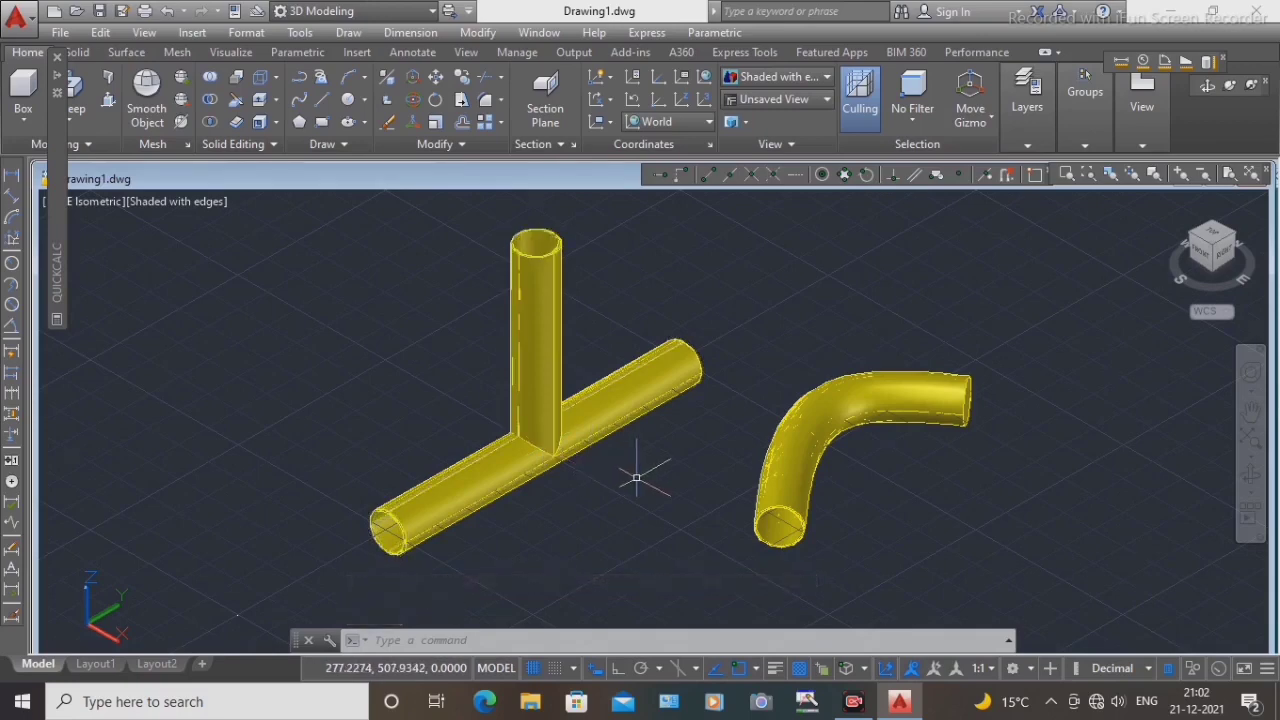
pyautogui.write('p')
pyautogui.press('Return')
pyautogui.moveTo(636, 481); pyautogui.dragTo(560, 477)
pyautogui.press('Escape')
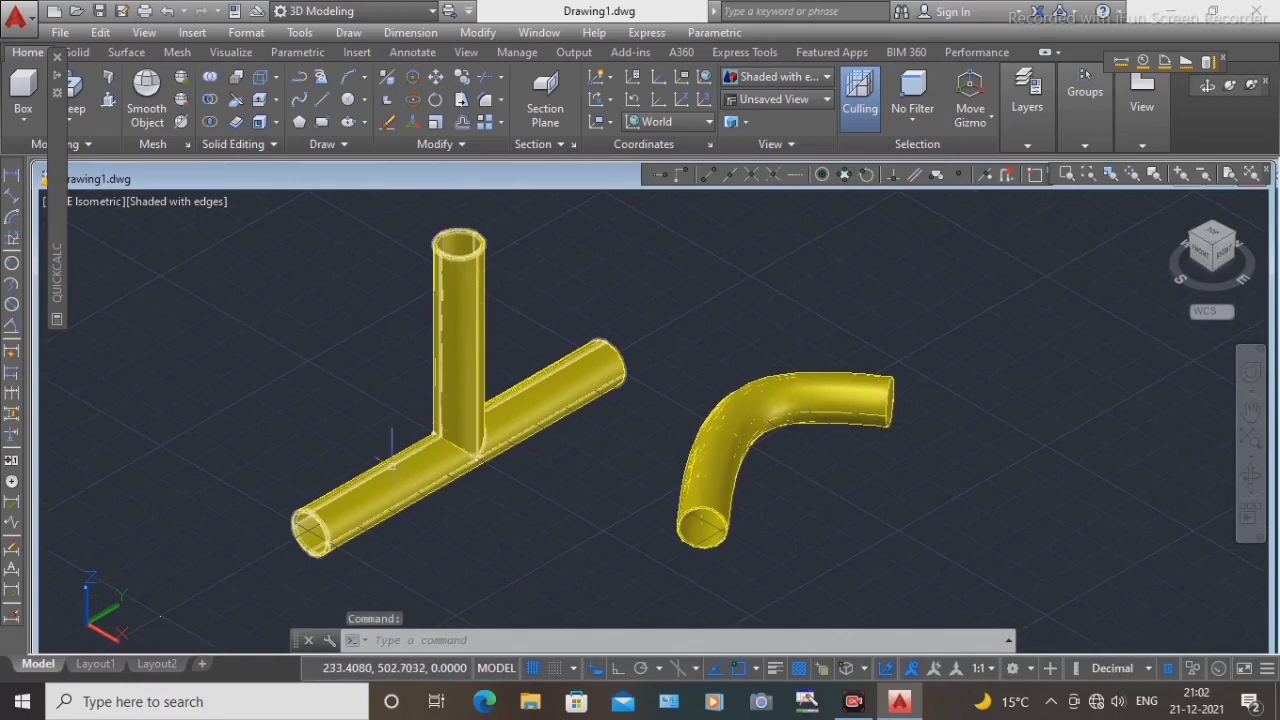